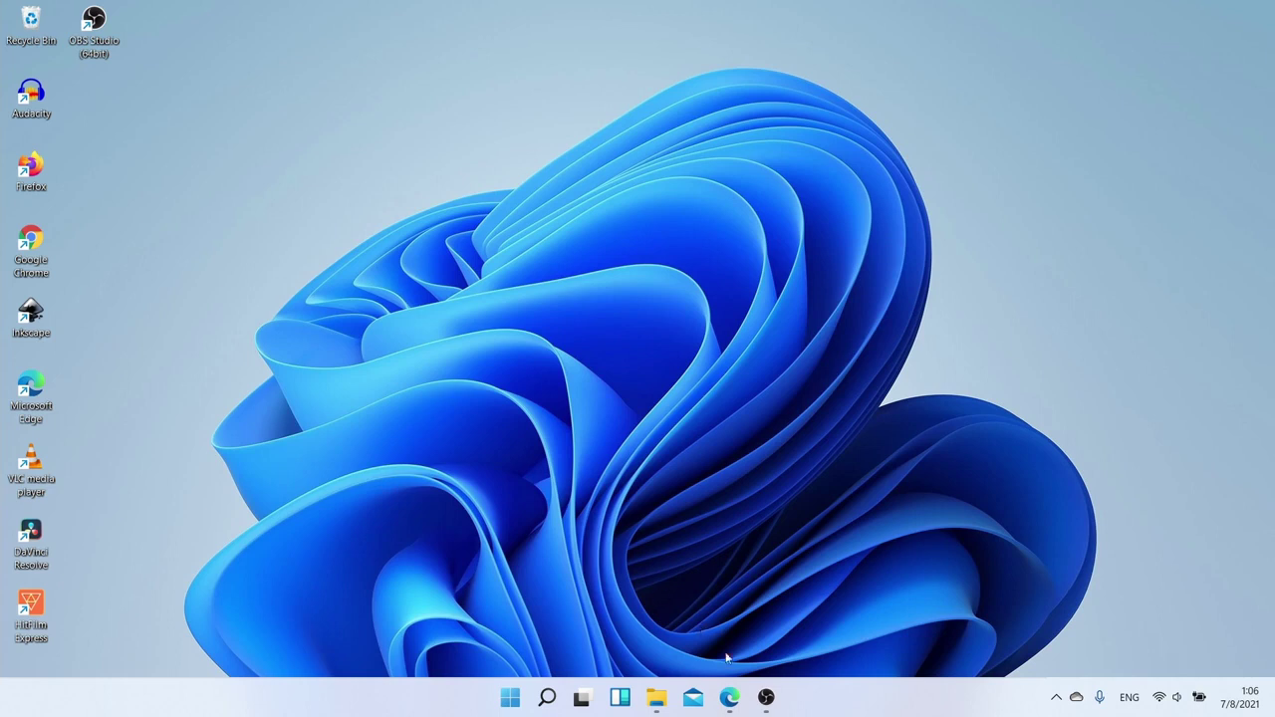
Step: Open the OBS project website in the Edge browser and download the OBS Studio installer for Windows
click(729, 696)
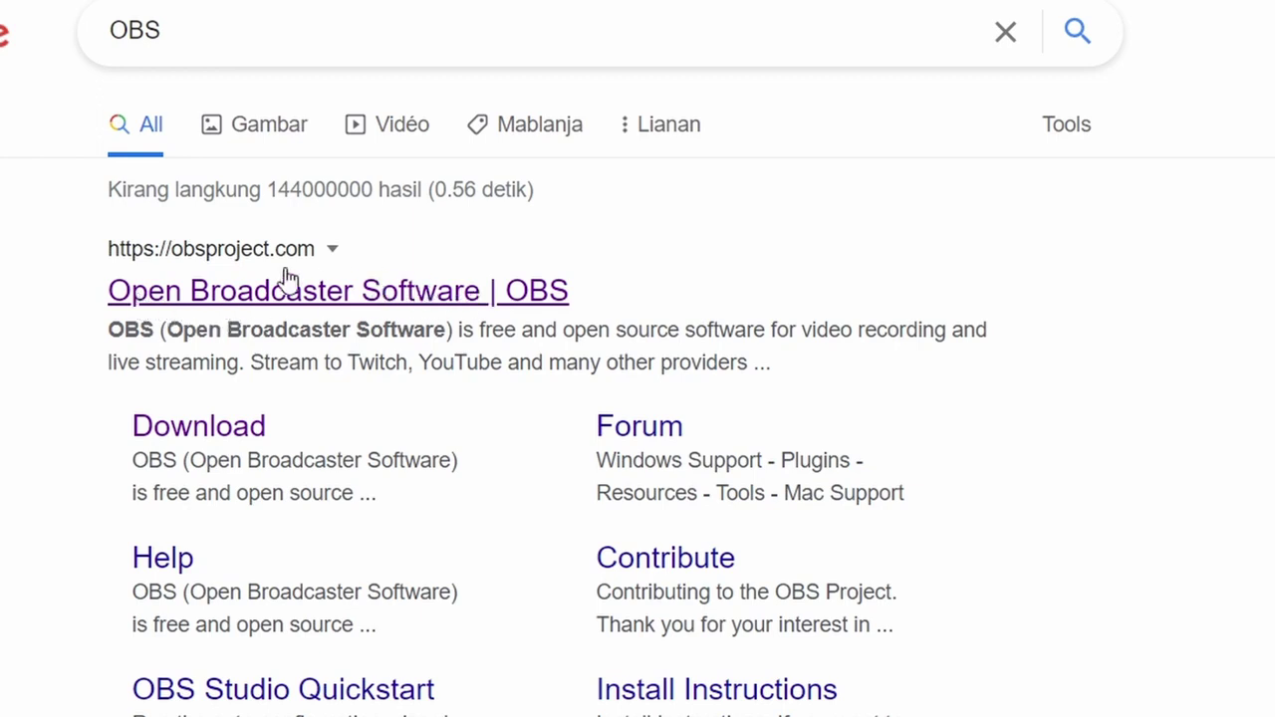
click(235, 289)
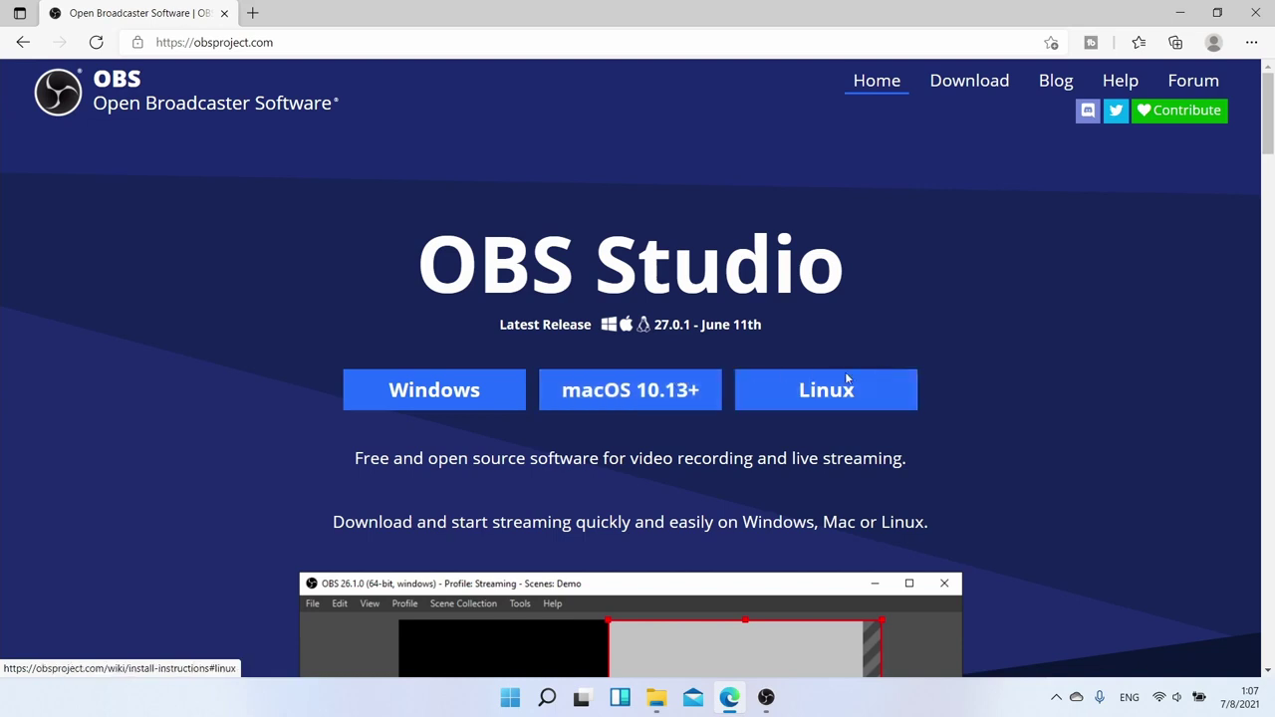
click(426, 397)
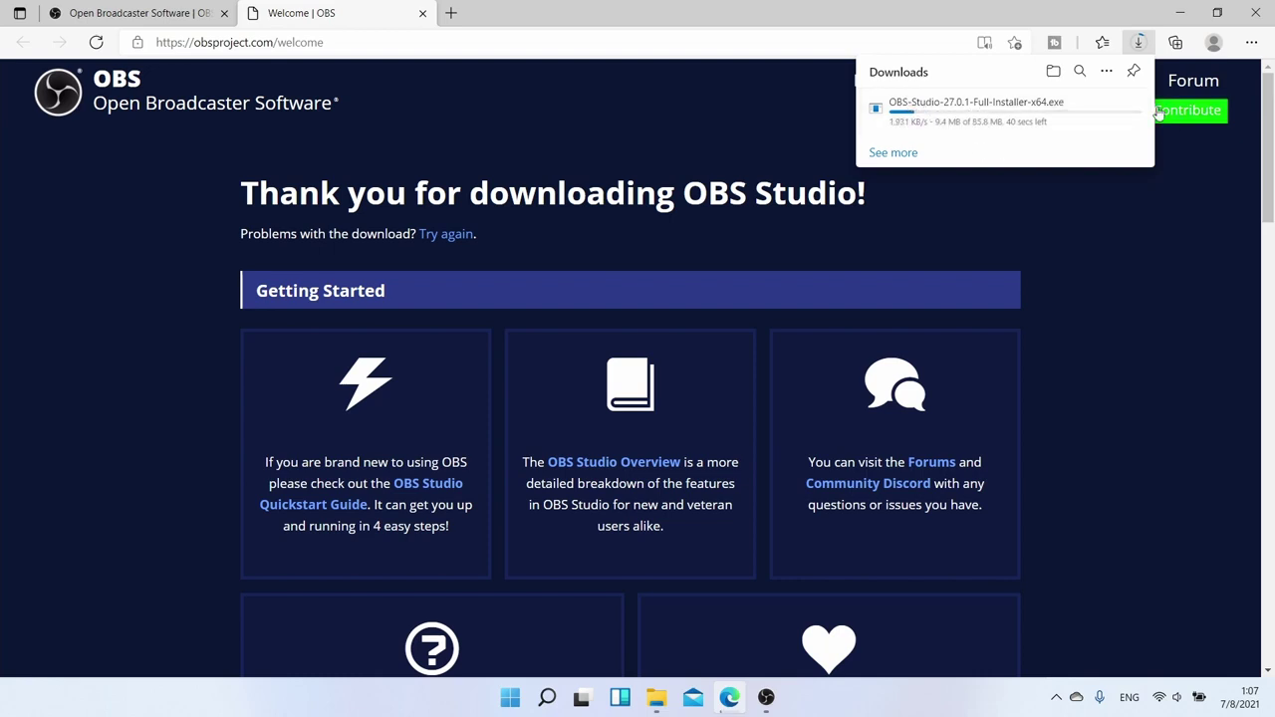
click(1121, 107)
click(1176, 15)
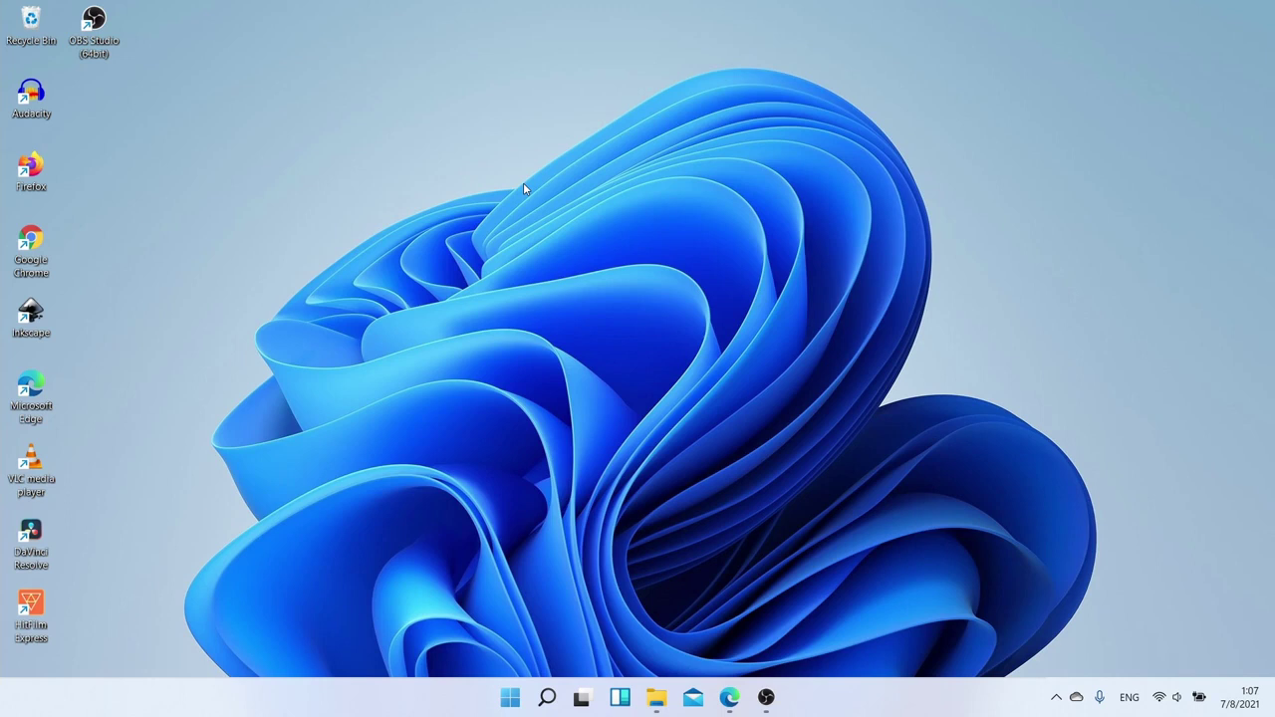
Step: Switch to OBS Studio and start adding a scene, cancelling without creating it
click(766, 696)
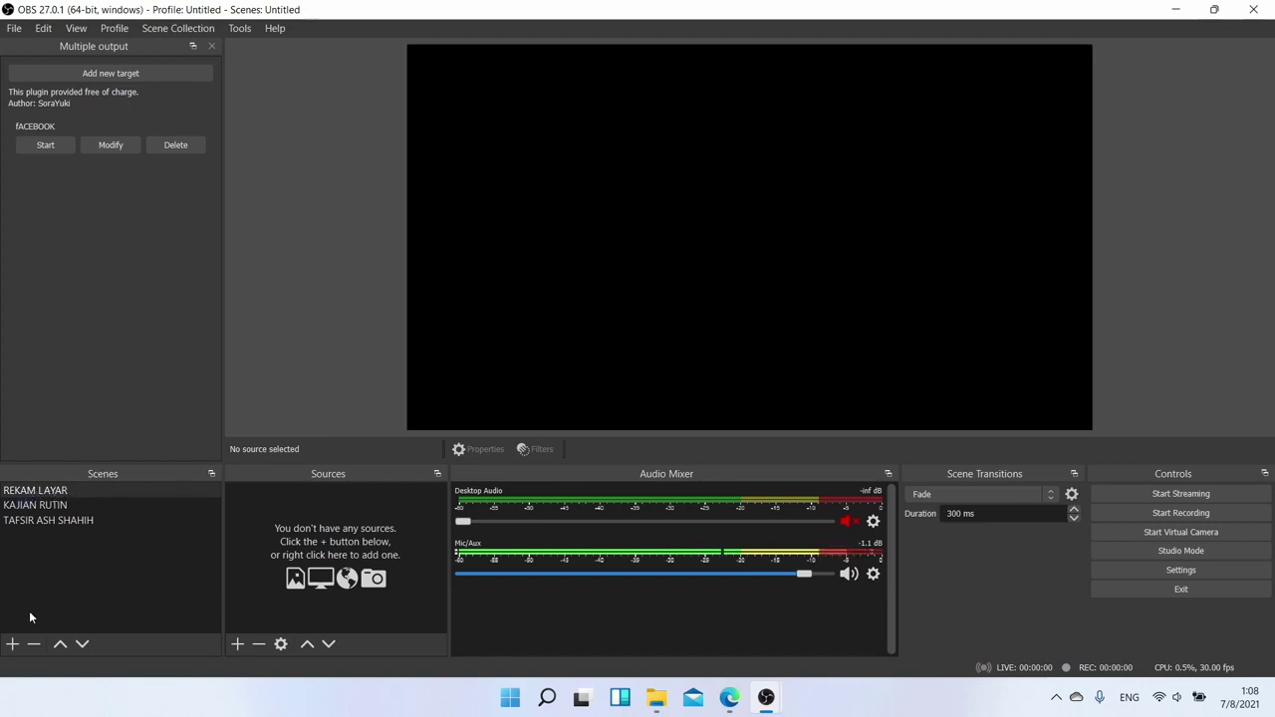
click(12, 645)
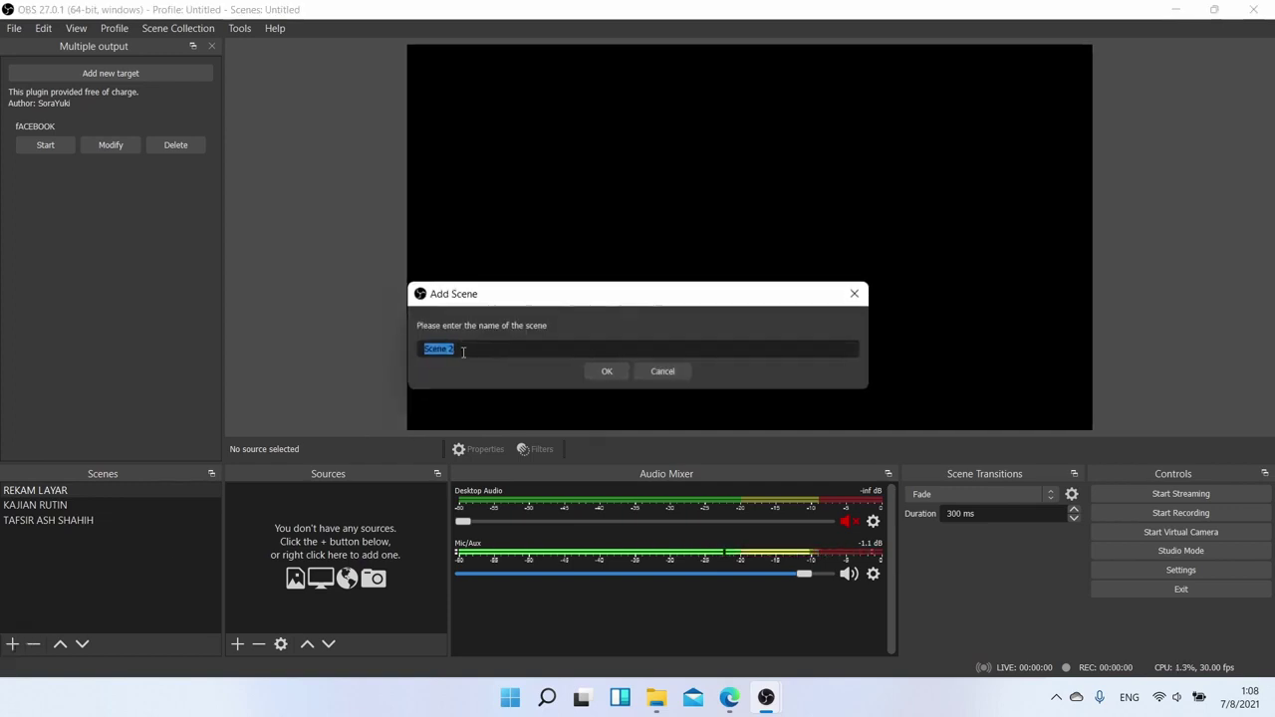
click(675, 375)
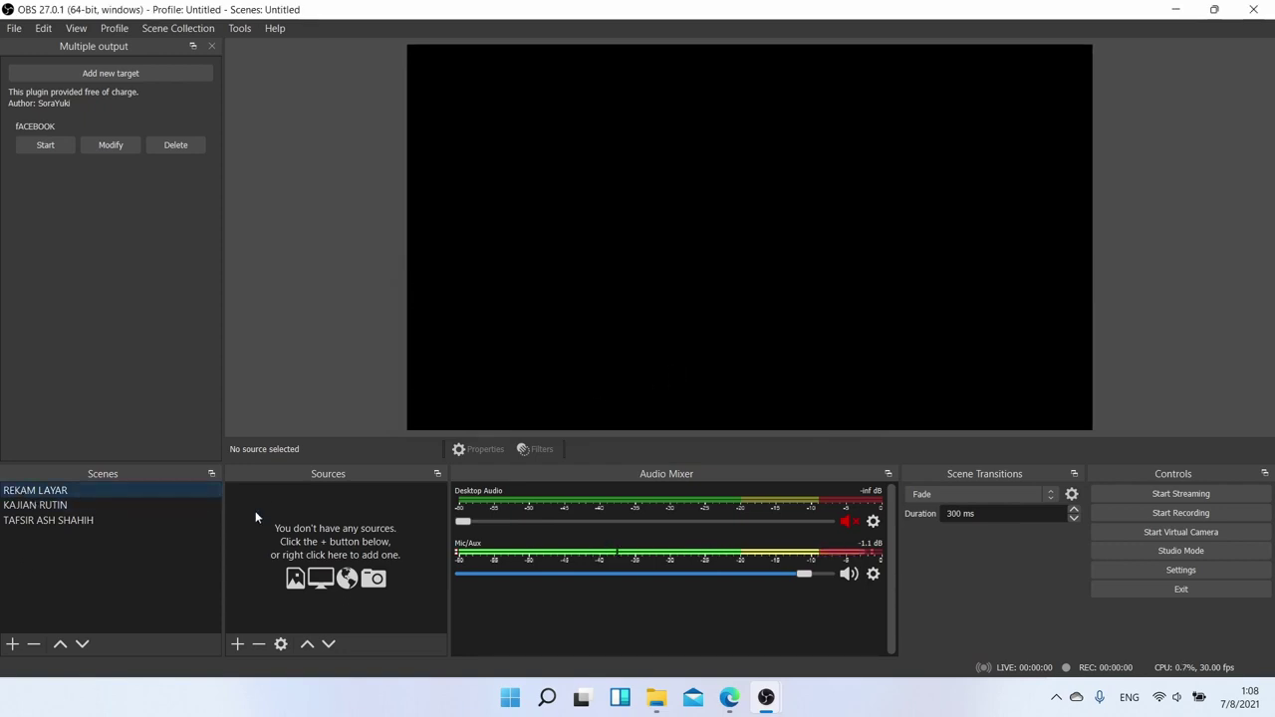
Step: Add a new Display Capture source with the default name to the REKAM LAYAR scene
click(237, 646)
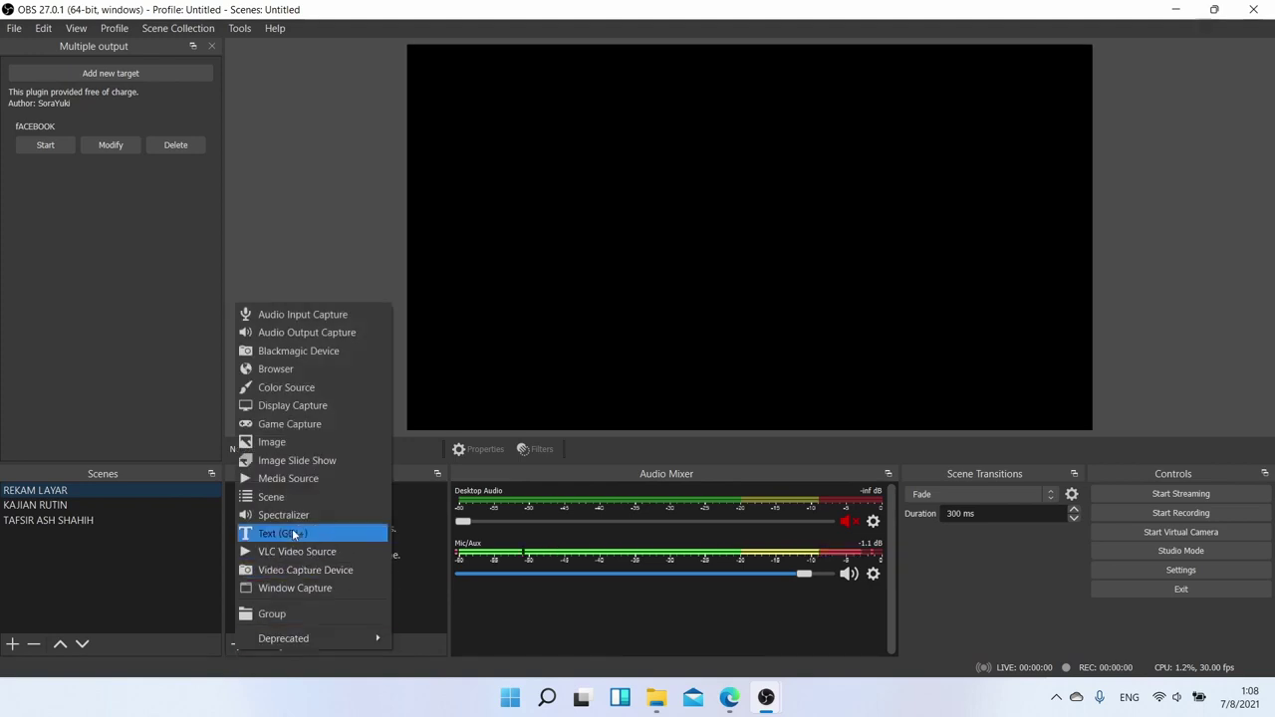
click(270, 407)
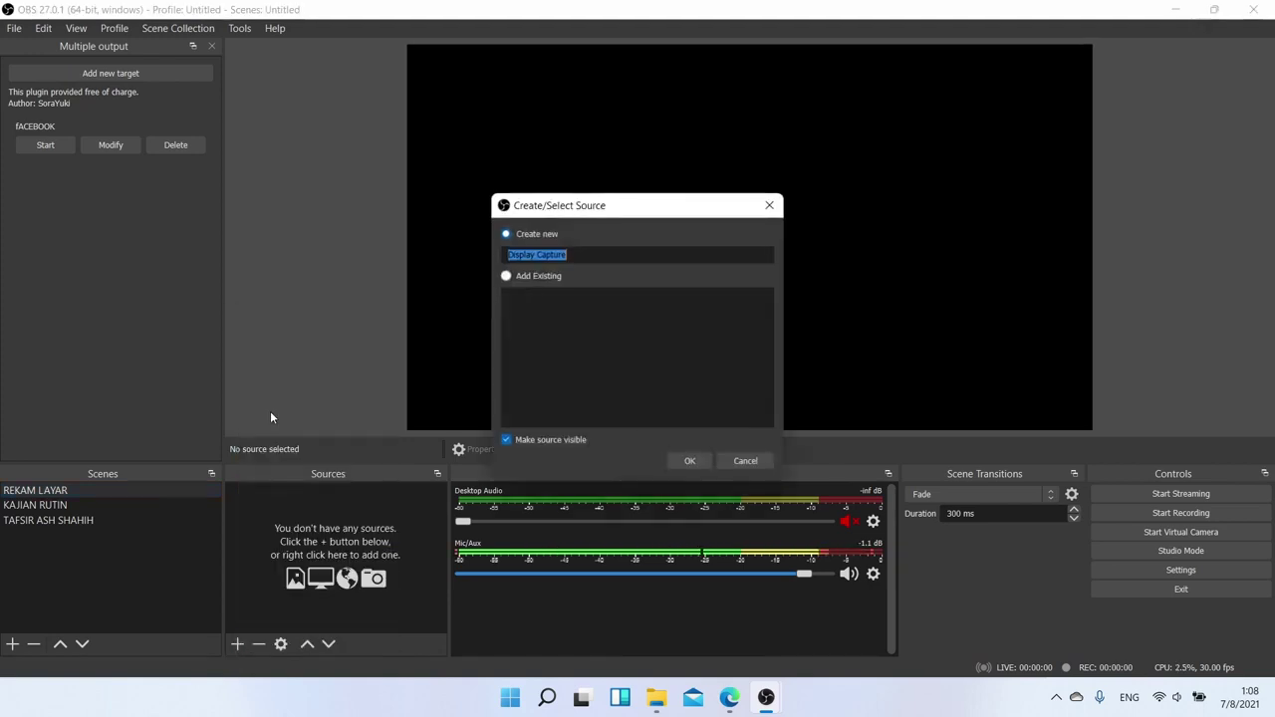
click(692, 461)
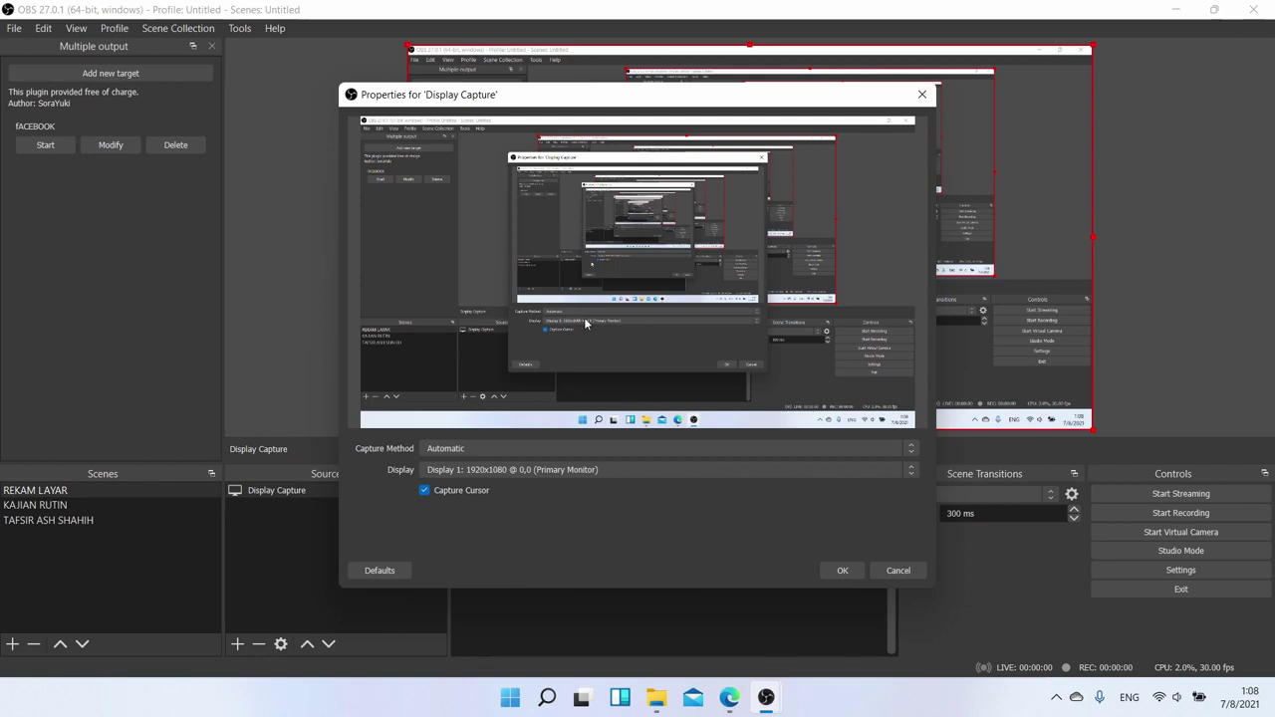
Step: Confirm the Display Capture properties with the Automatic capture method, Display 1 and Capture Cursor enabled, and deselect the source
click(463, 448)
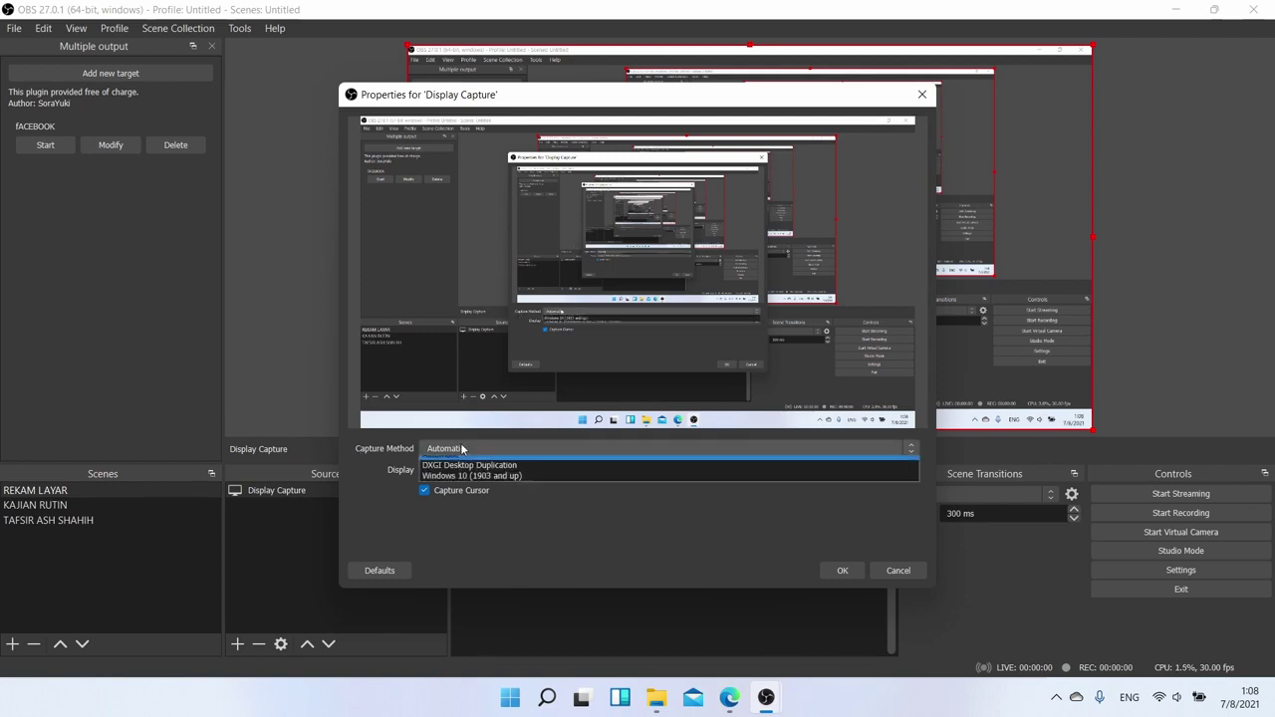
click(445, 448)
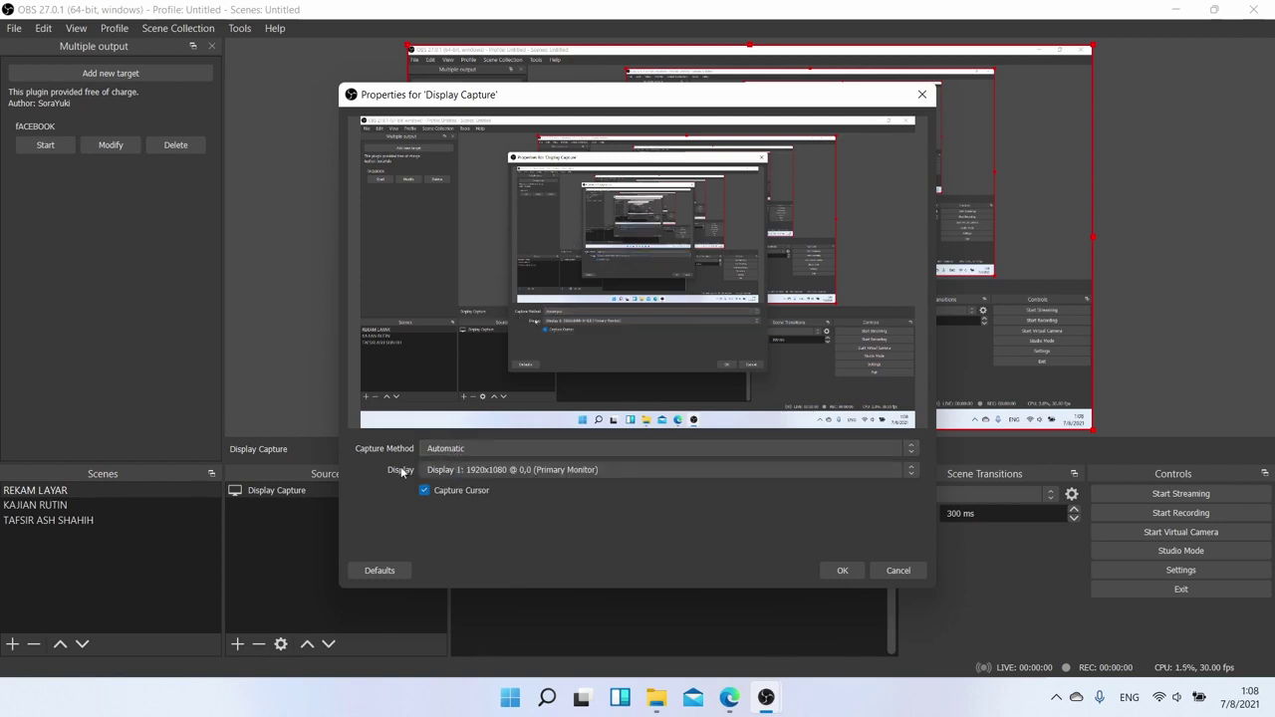
click(464, 470)
click(465, 474)
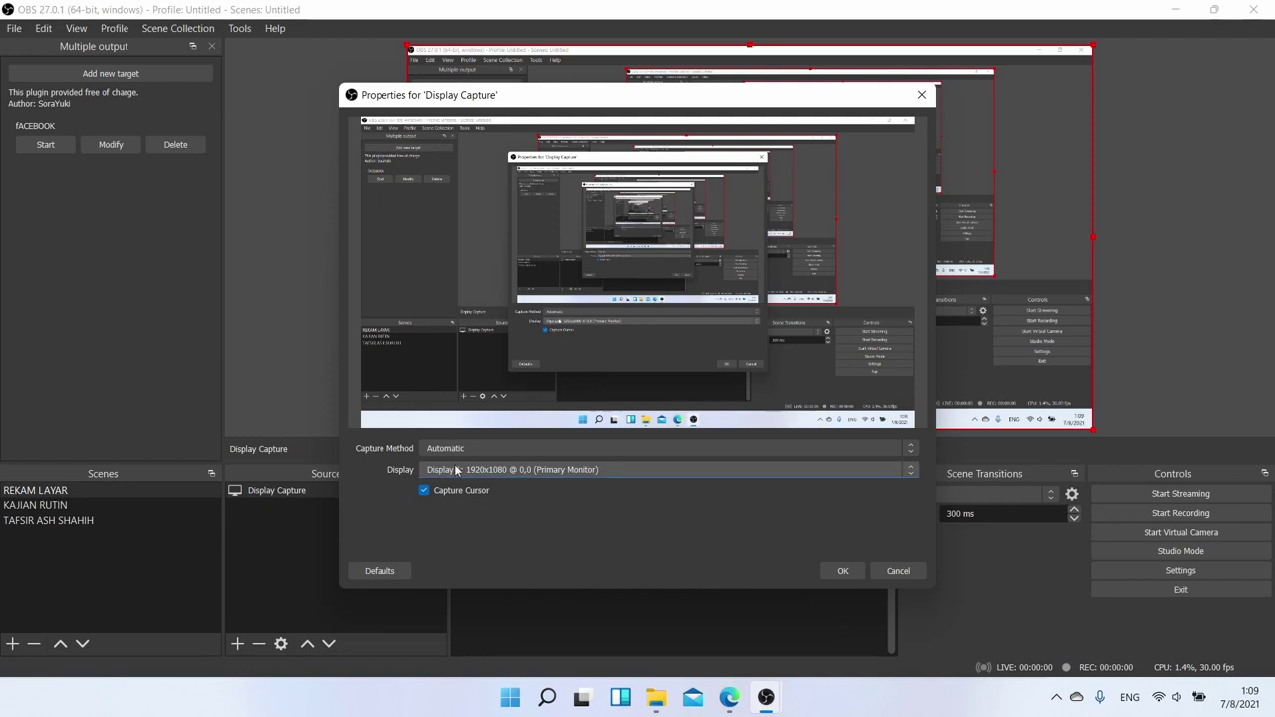
click(457, 471)
click(457, 471)
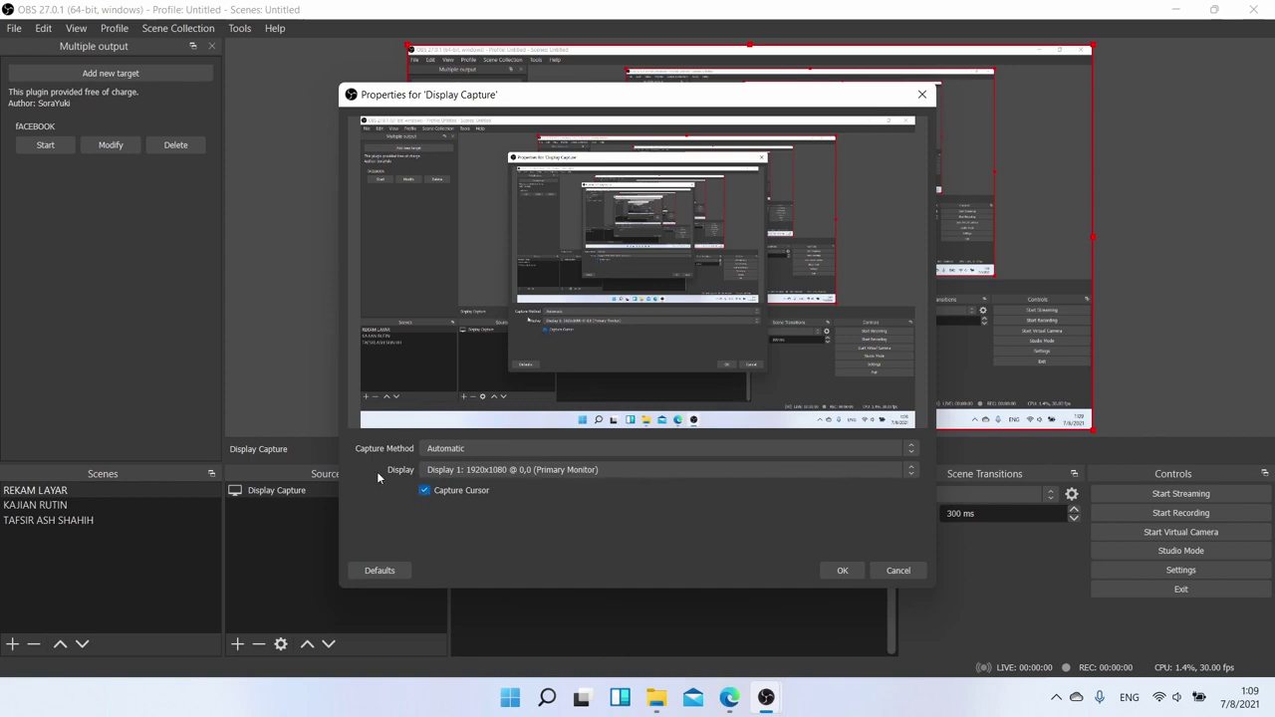
click(425, 490)
click(425, 493)
click(842, 571)
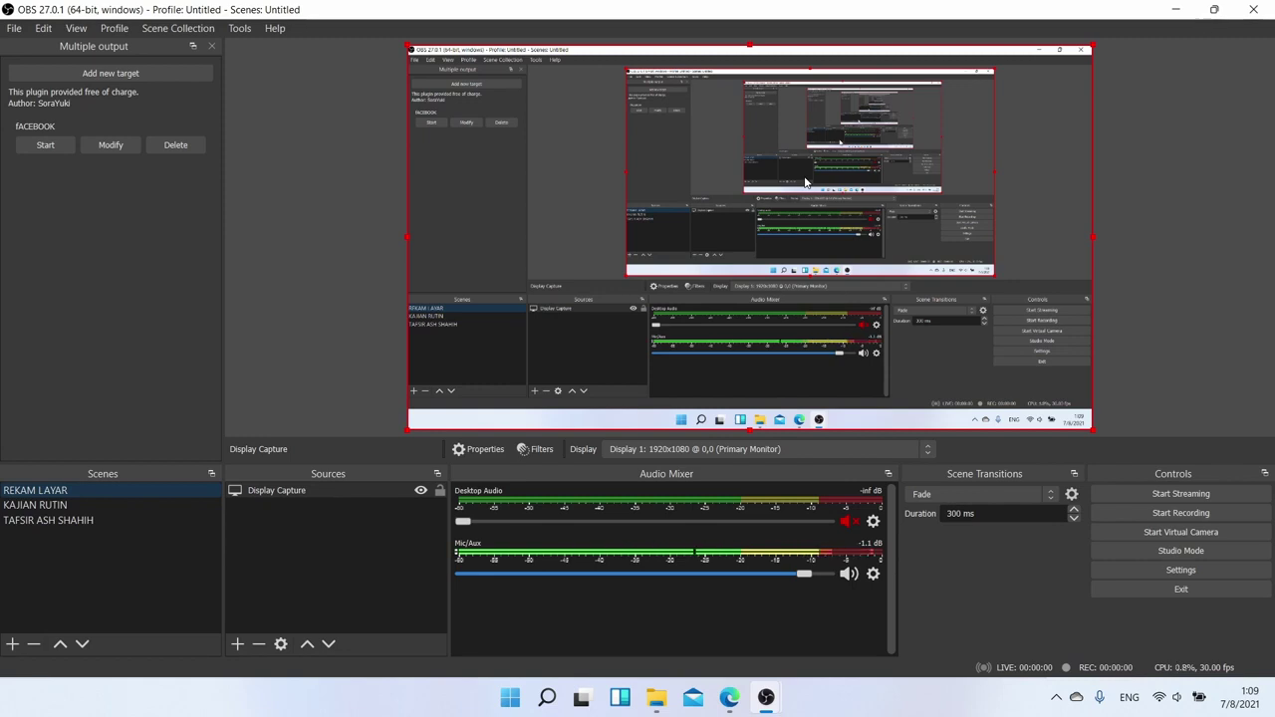
click(341, 391)
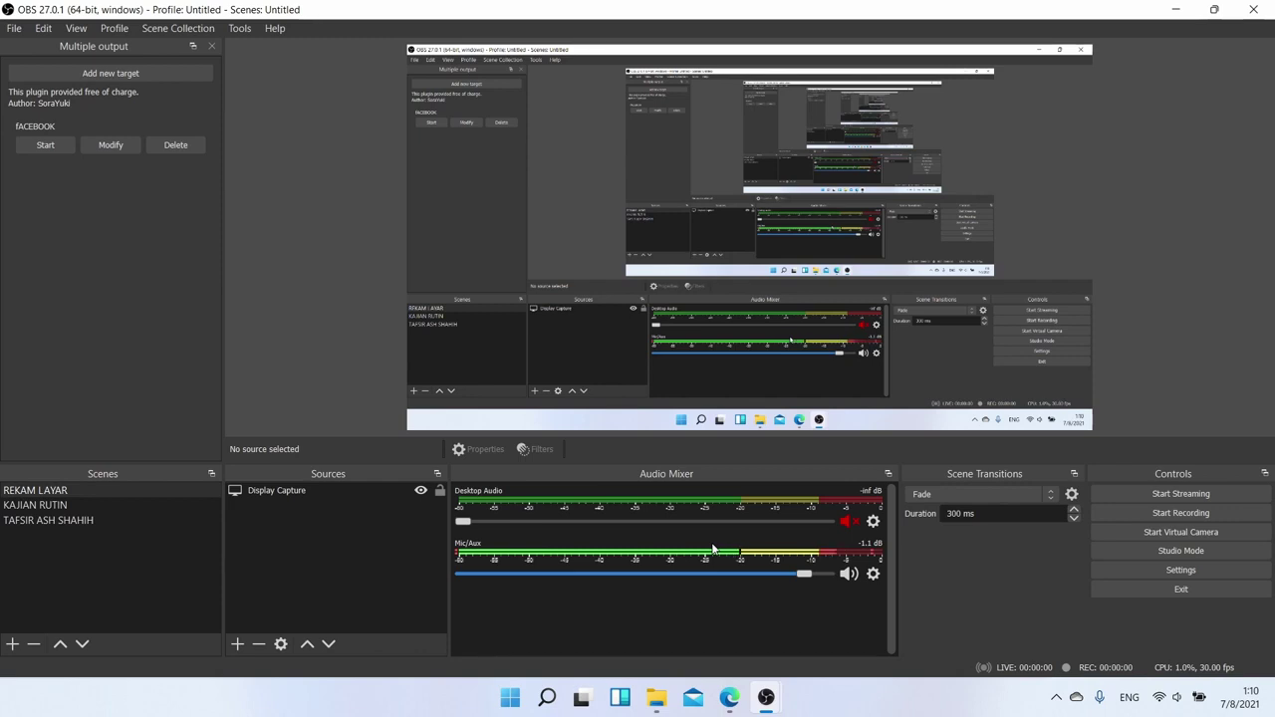
Step: Set the Mic/Aux audio device to Default
click(873, 575)
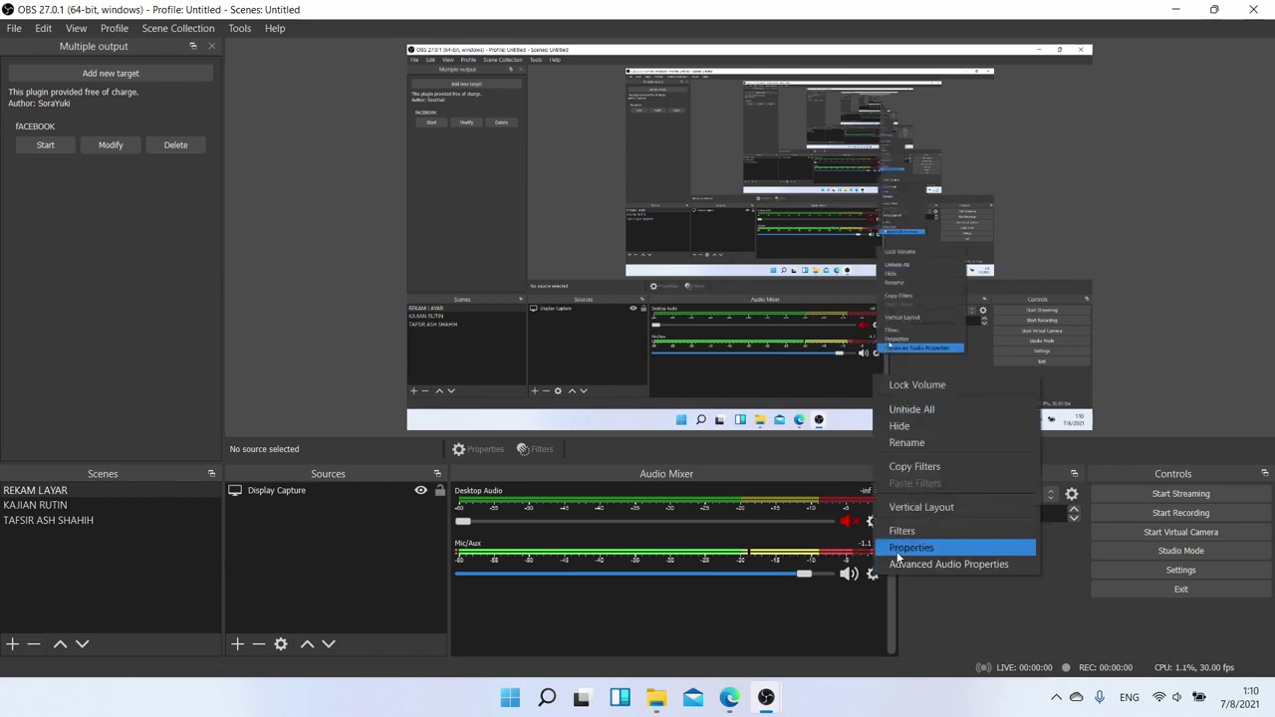
click(912, 548)
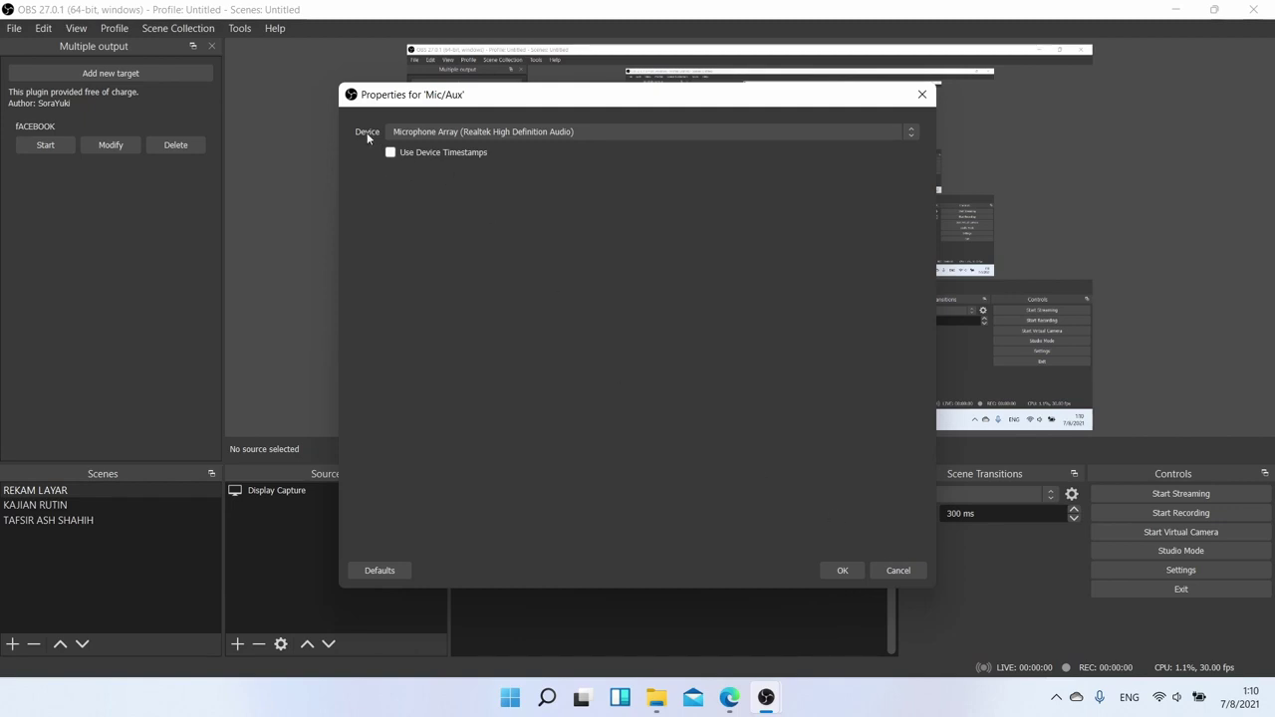
click(427, 127)
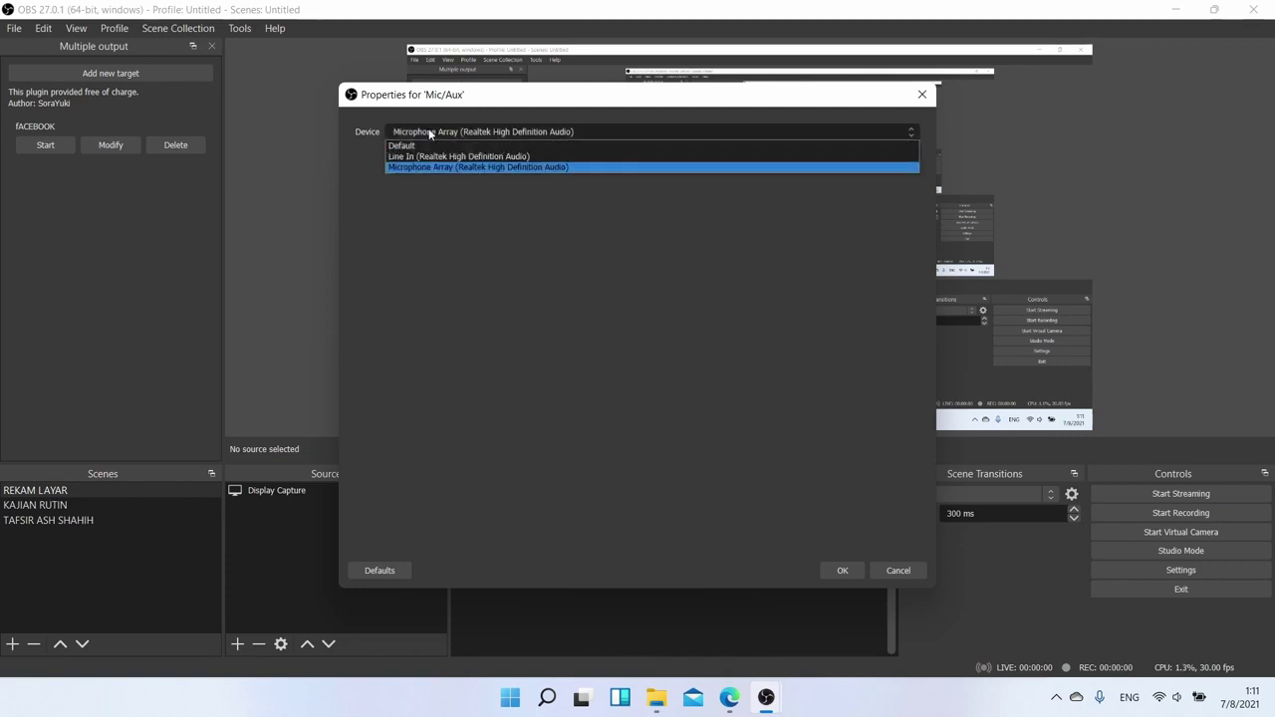
click(429, 132)
scroll(698, 135, up, 1)
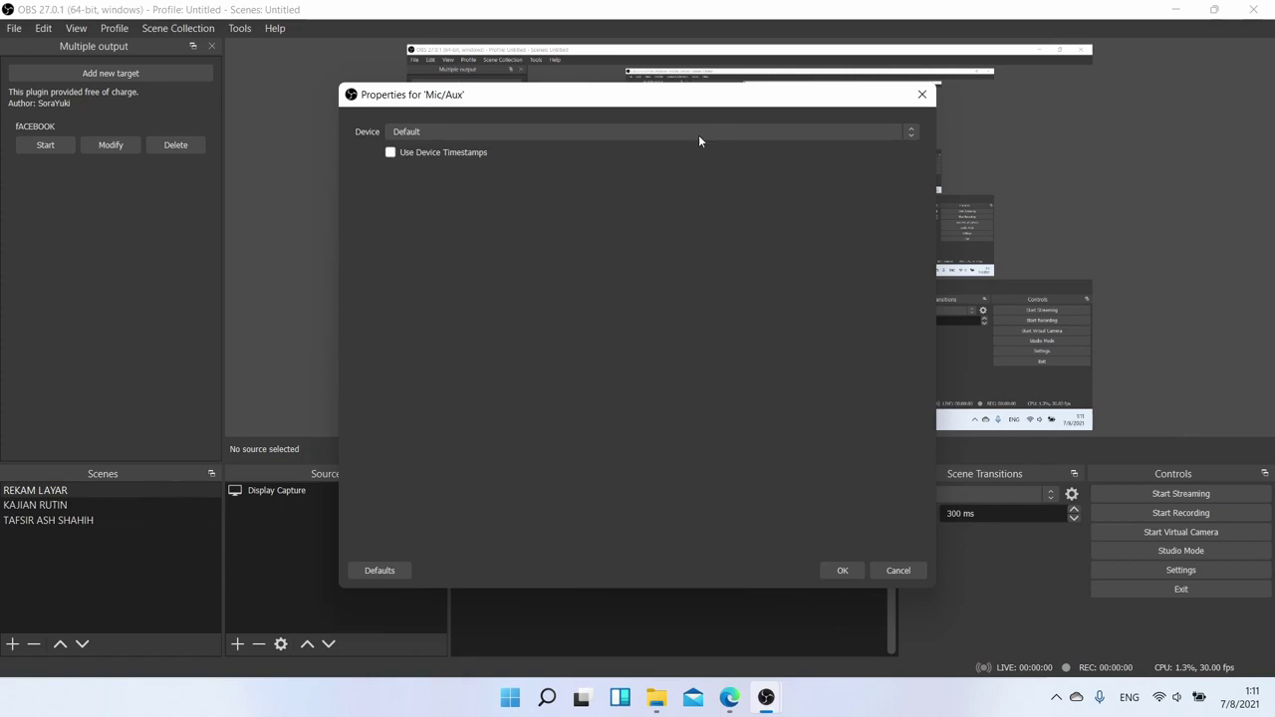
click(837, 570)
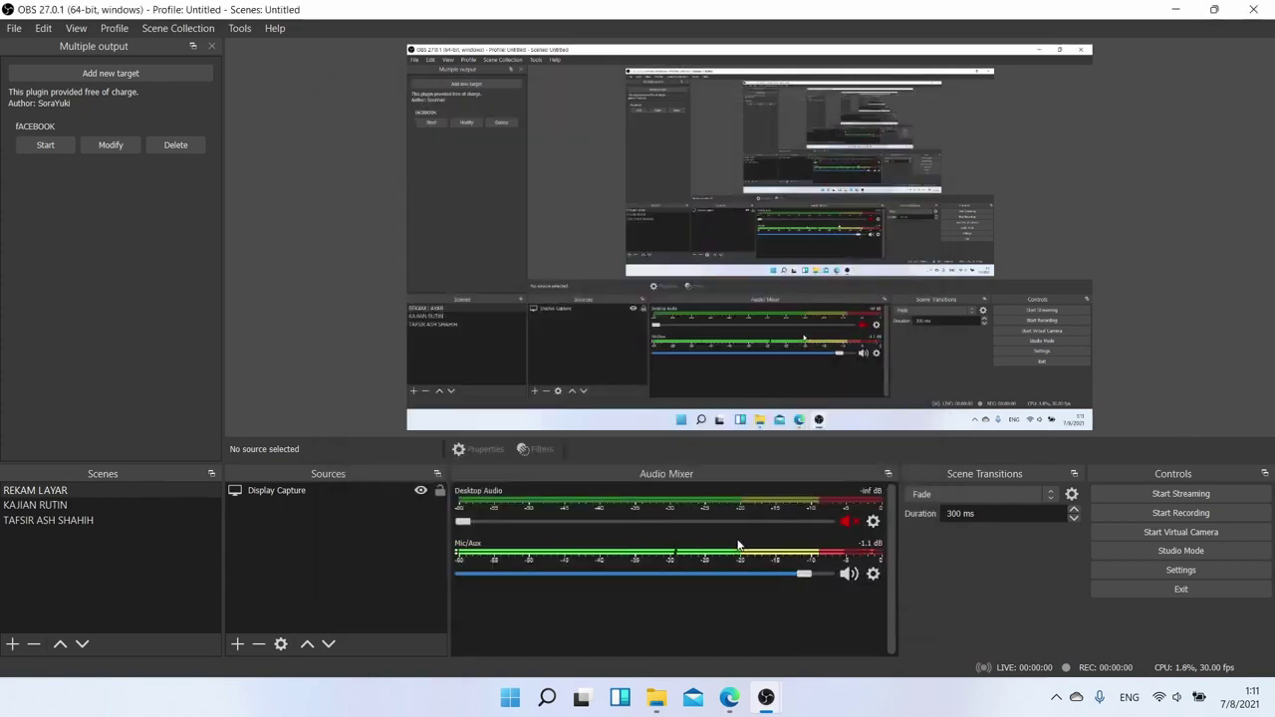
Step: Set the Mic/Aux audio device to Line In (Realtek High Definition Audio)
click(874, 574)
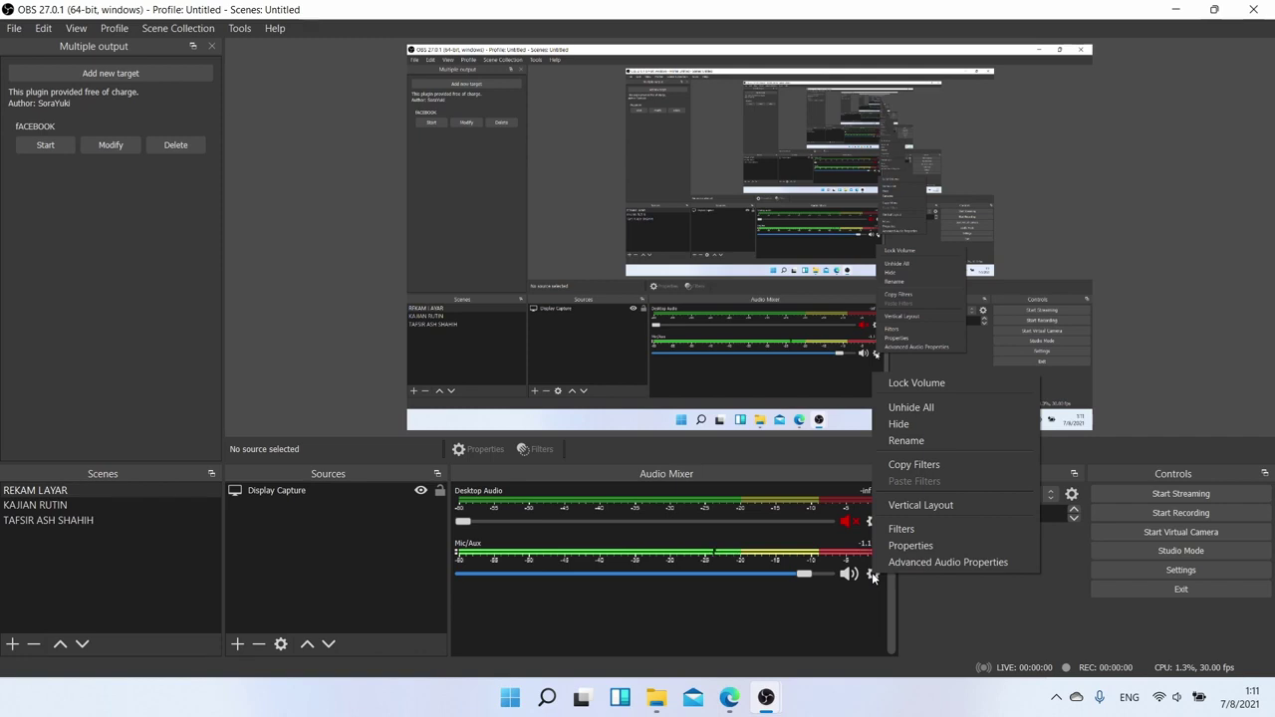
click(911, 546)
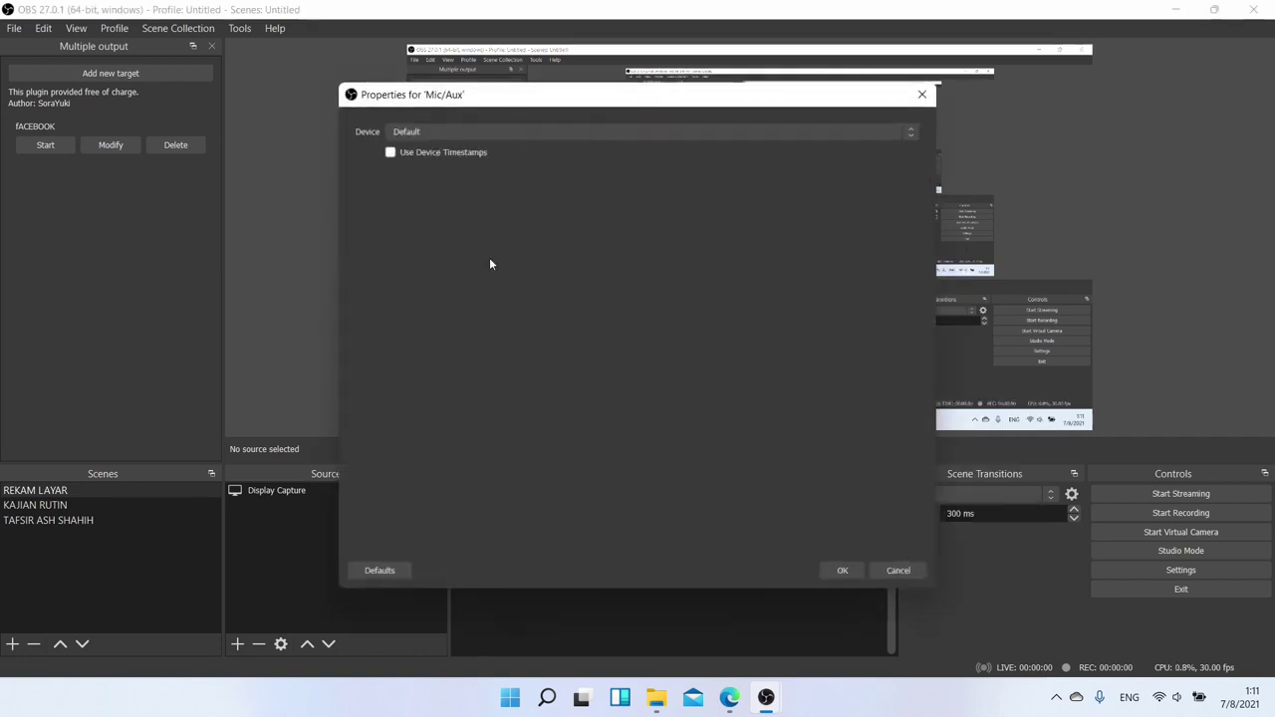
click(420, 131)
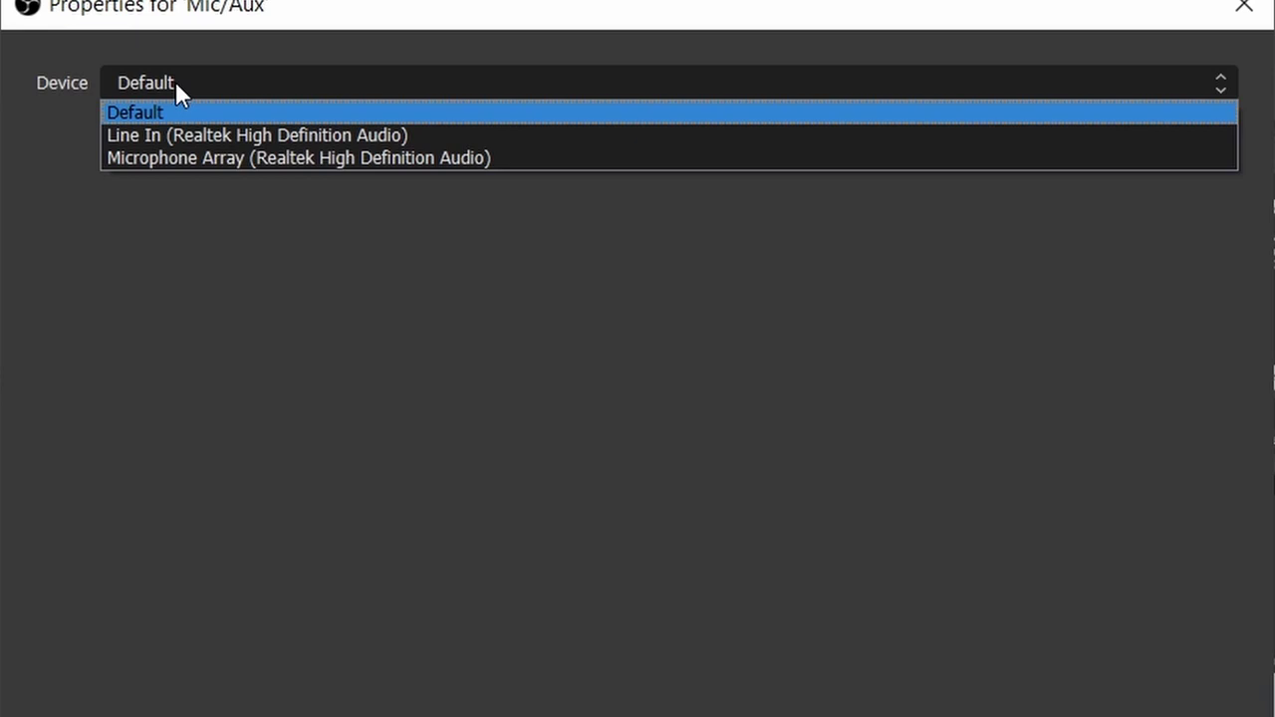
click(139, 129)
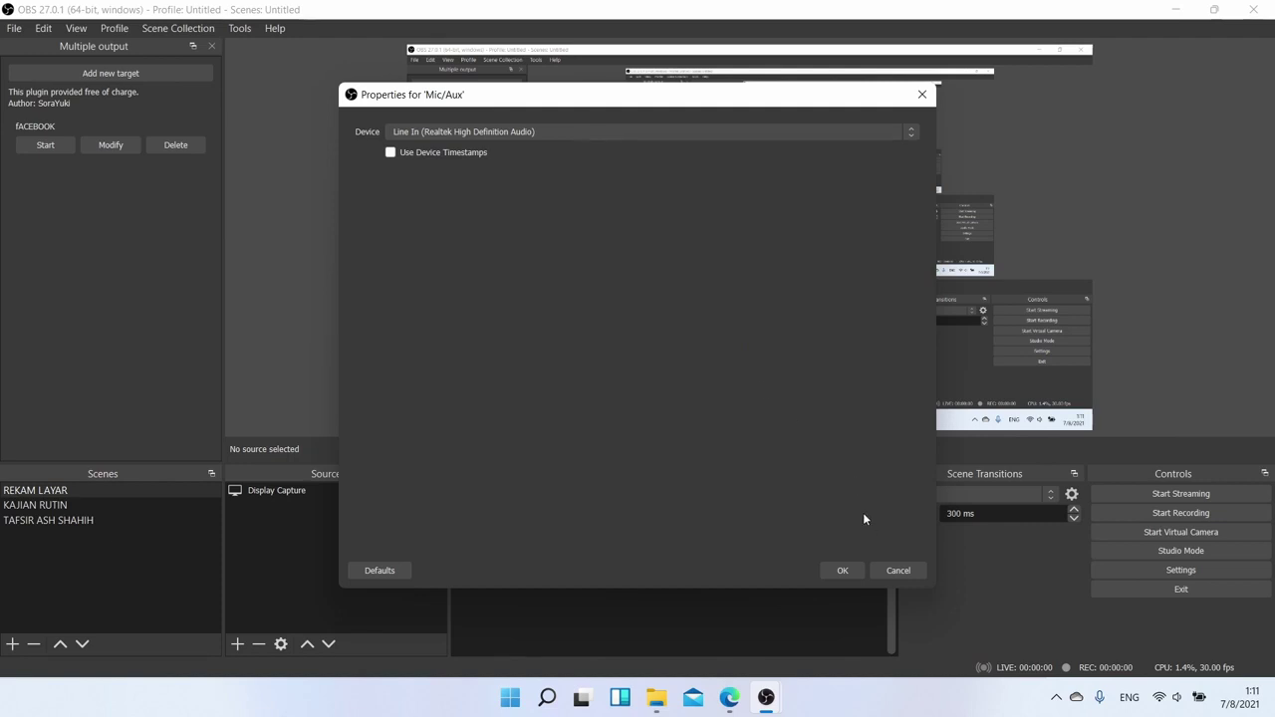
click(837, 574)
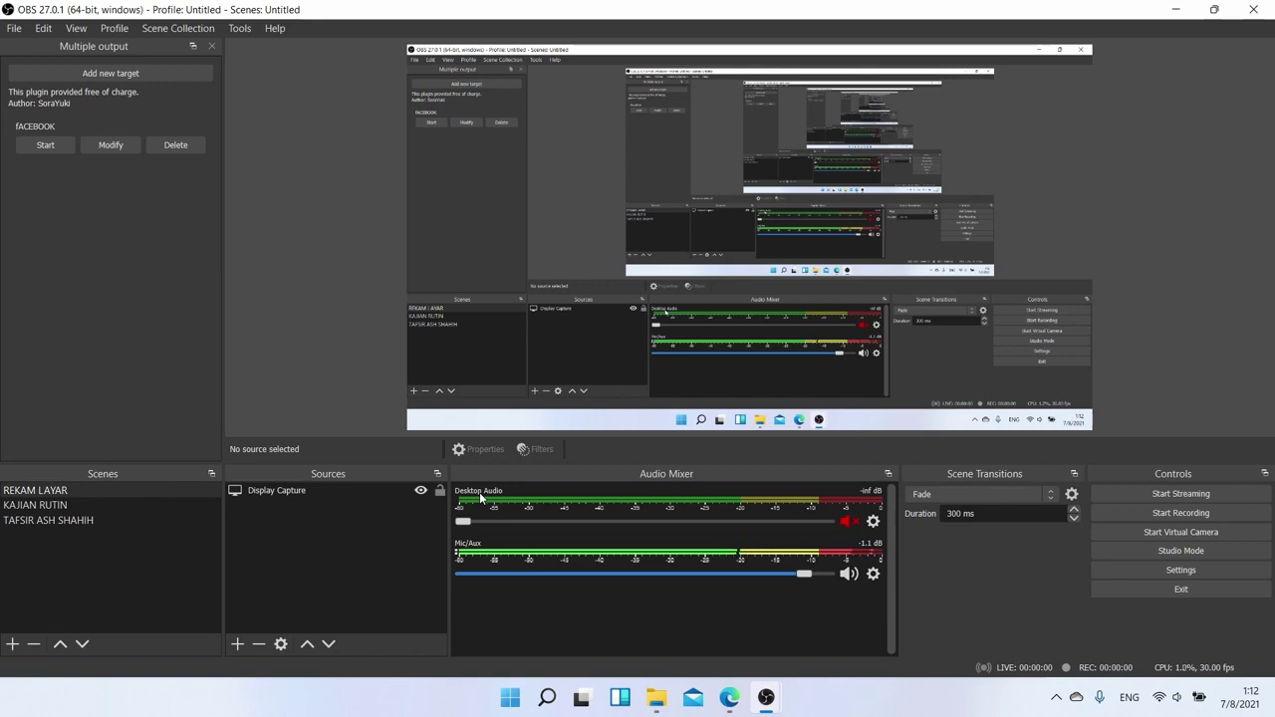
Step: Unmute Desktop Audio and set its device to Speakers (Realtek High Definition Audio)
click(848, 520)
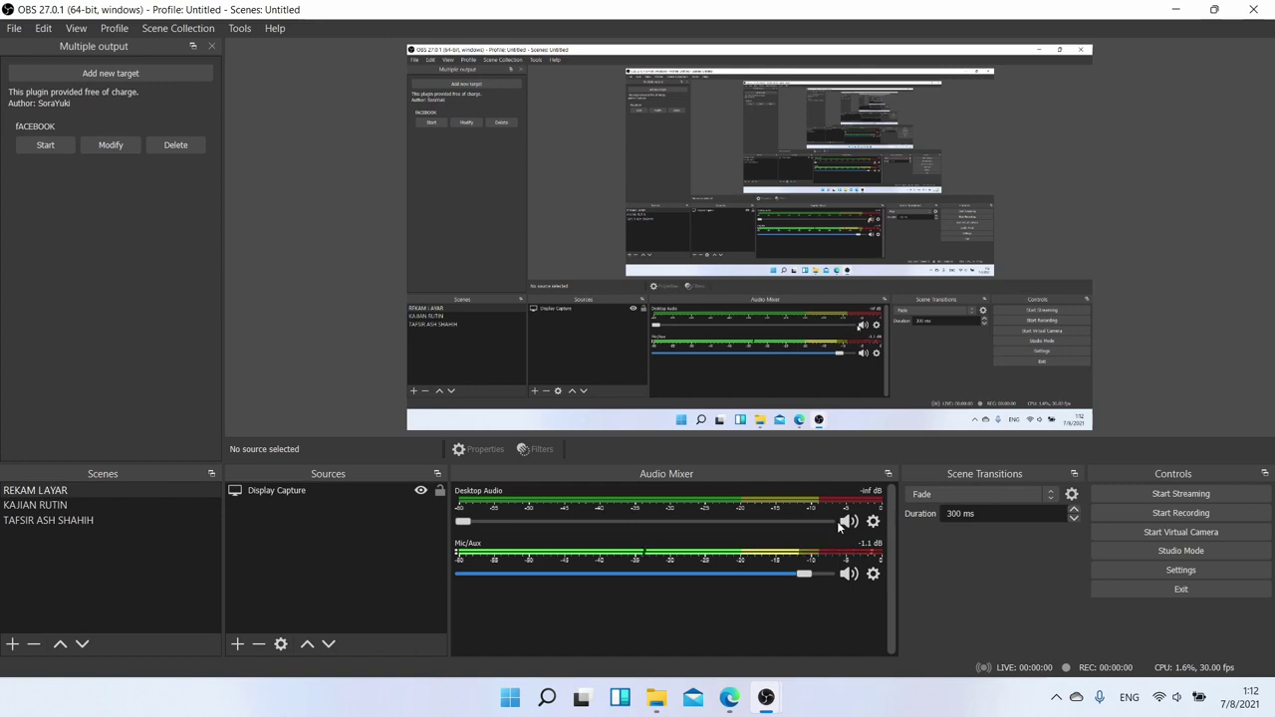
click(876, 522)
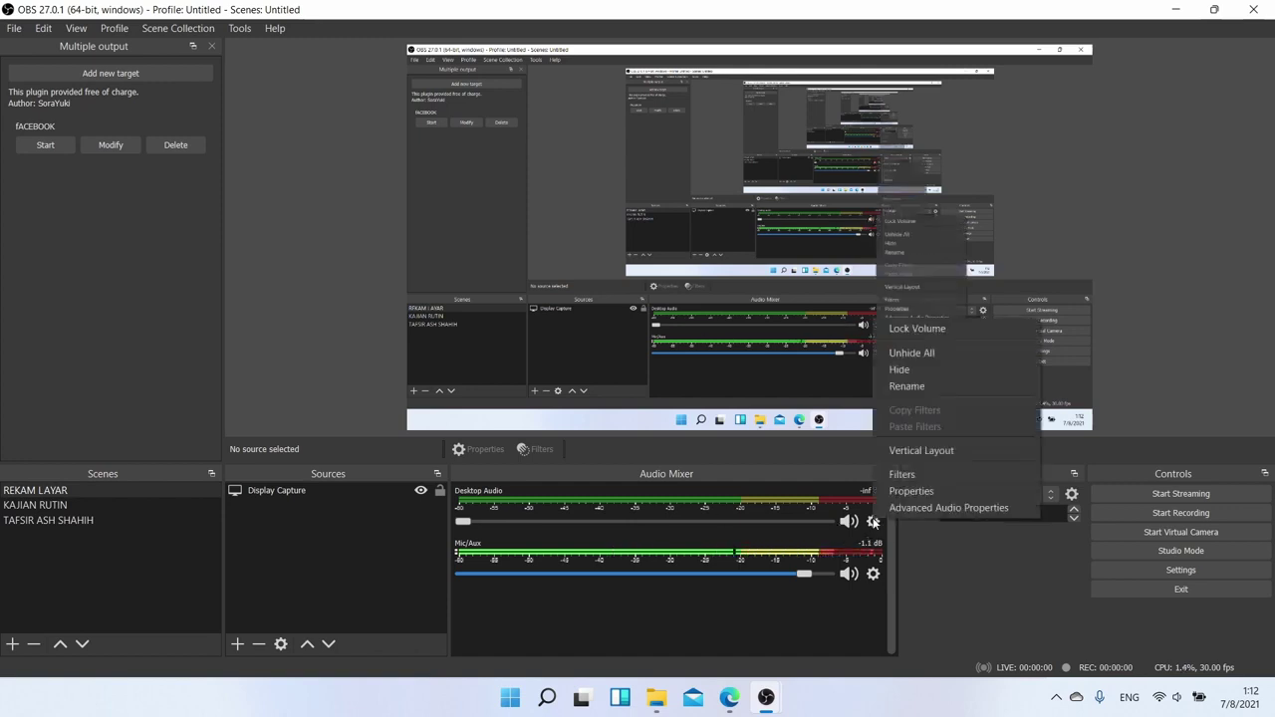
click(892, 492)
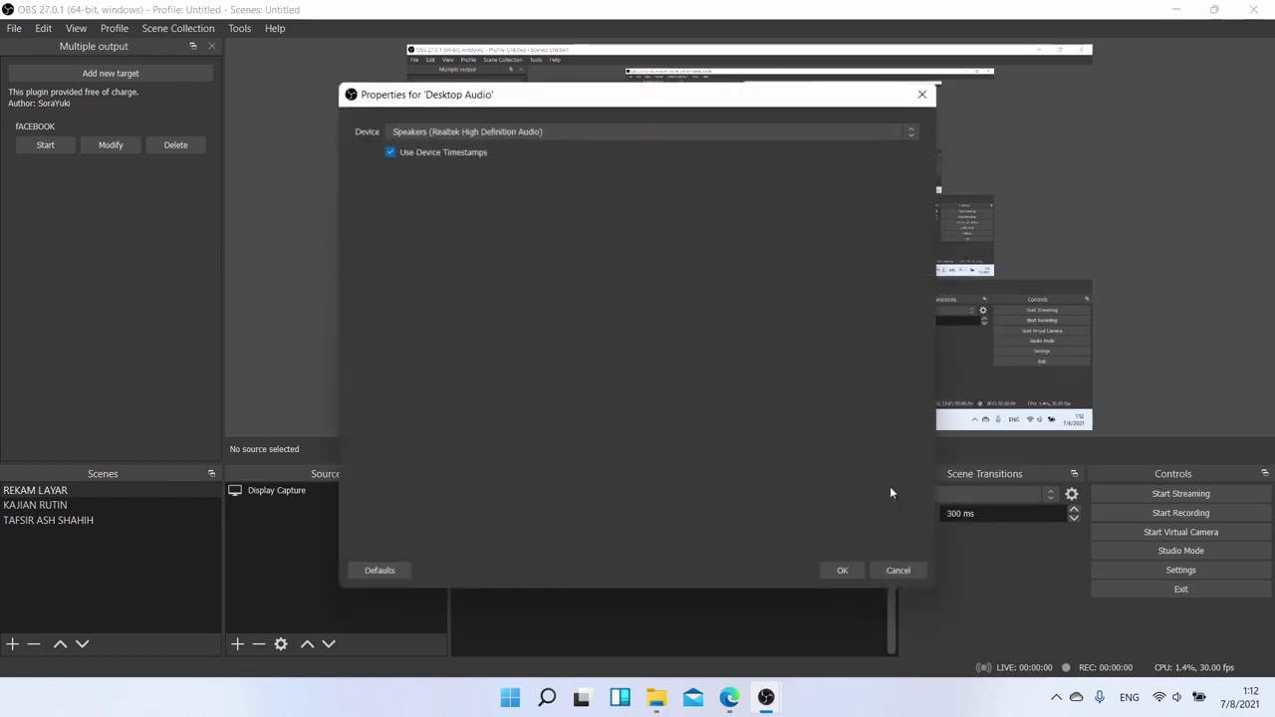
click(411, 135)
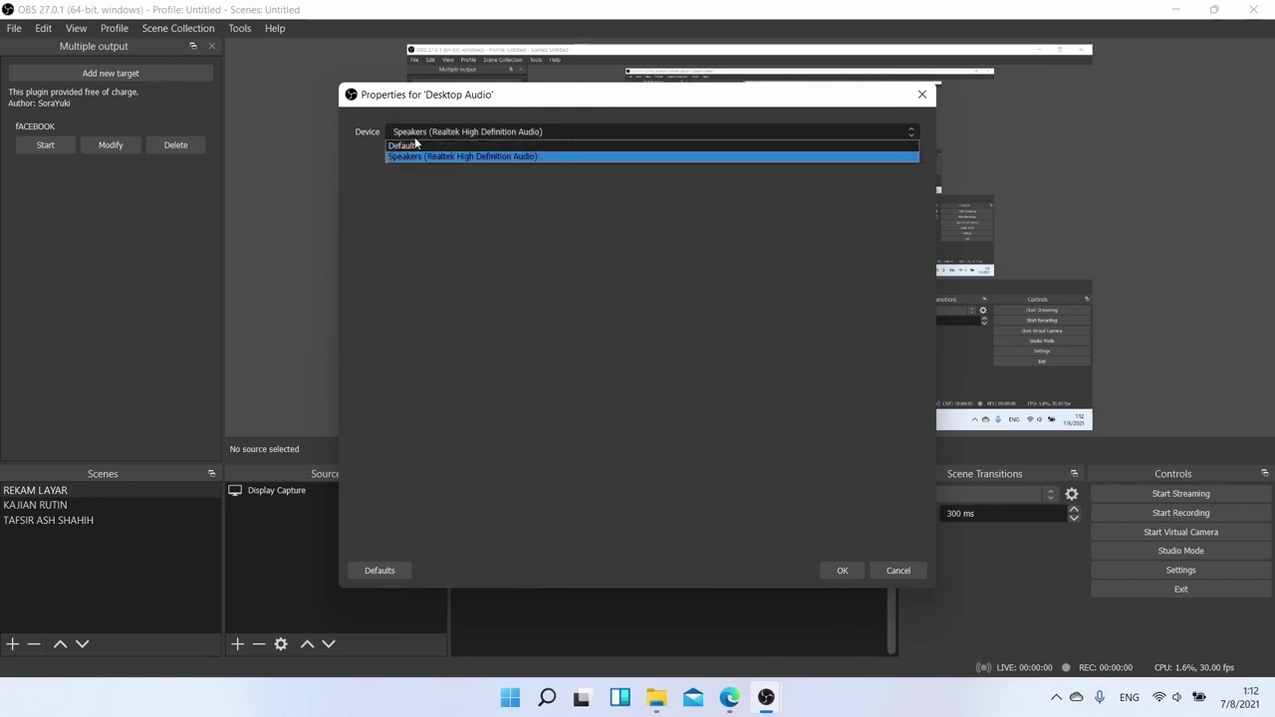
click(478, 147)
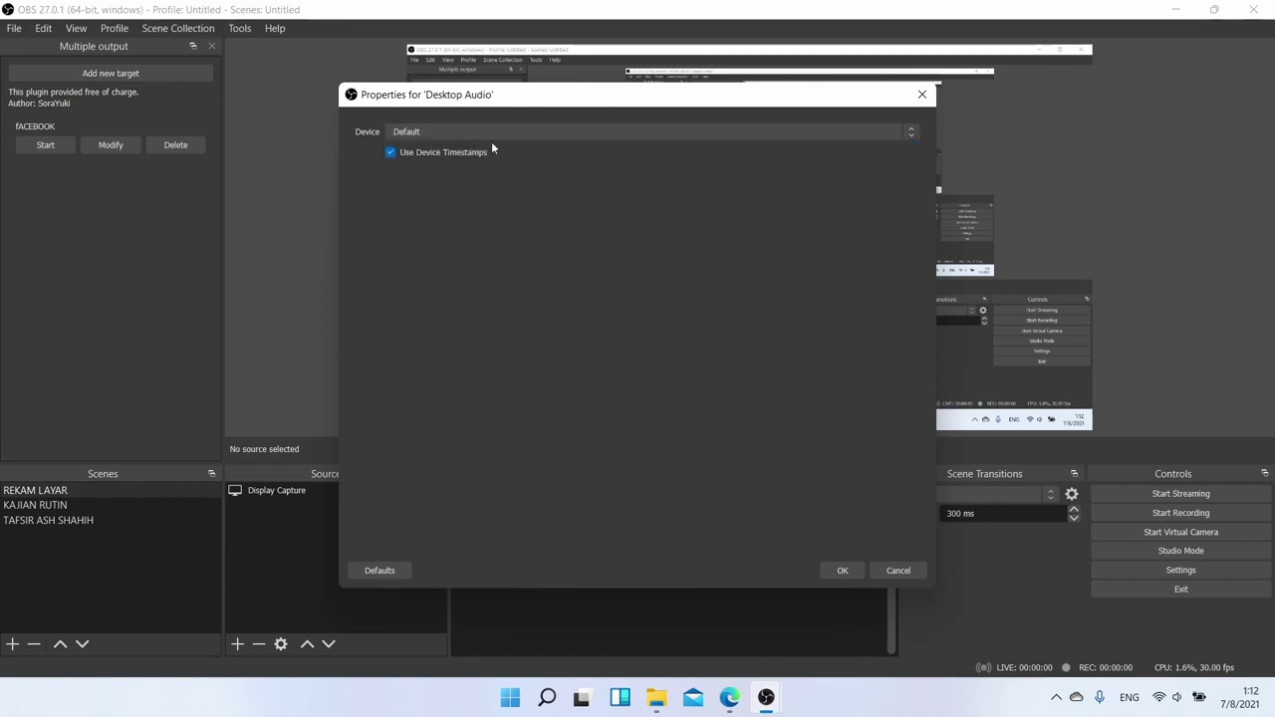
click(608, 132)
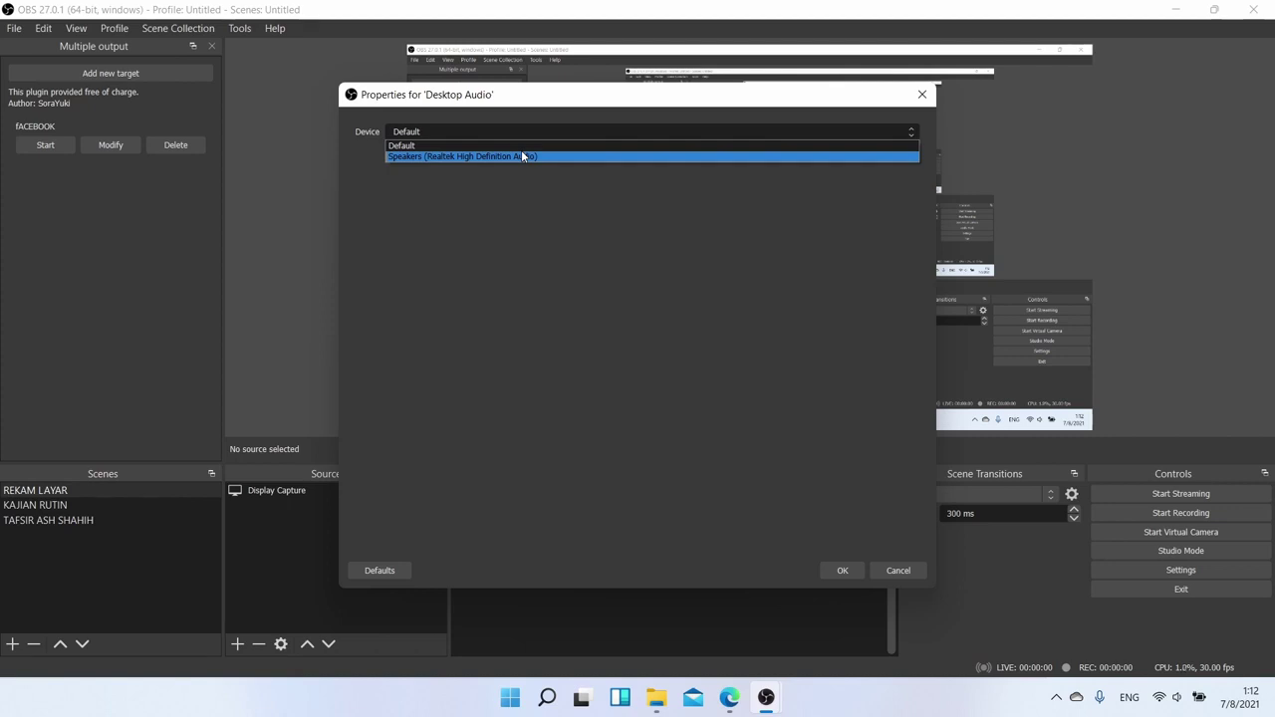
click(426, 157)
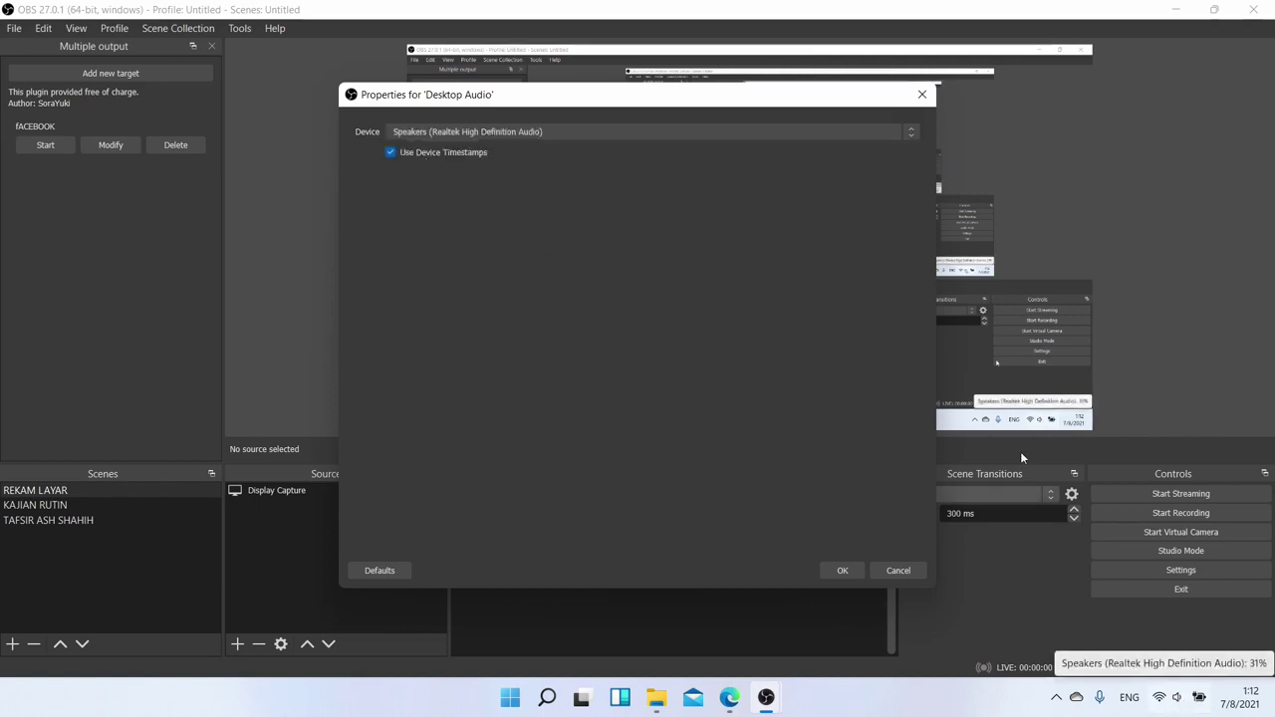
click(855, 574)
Step: Set the Desktop Audio level to about -3.8 dB and confirm its Speakers (Realtek High Definition Audio) device
drag(464, 521, 763, 526)
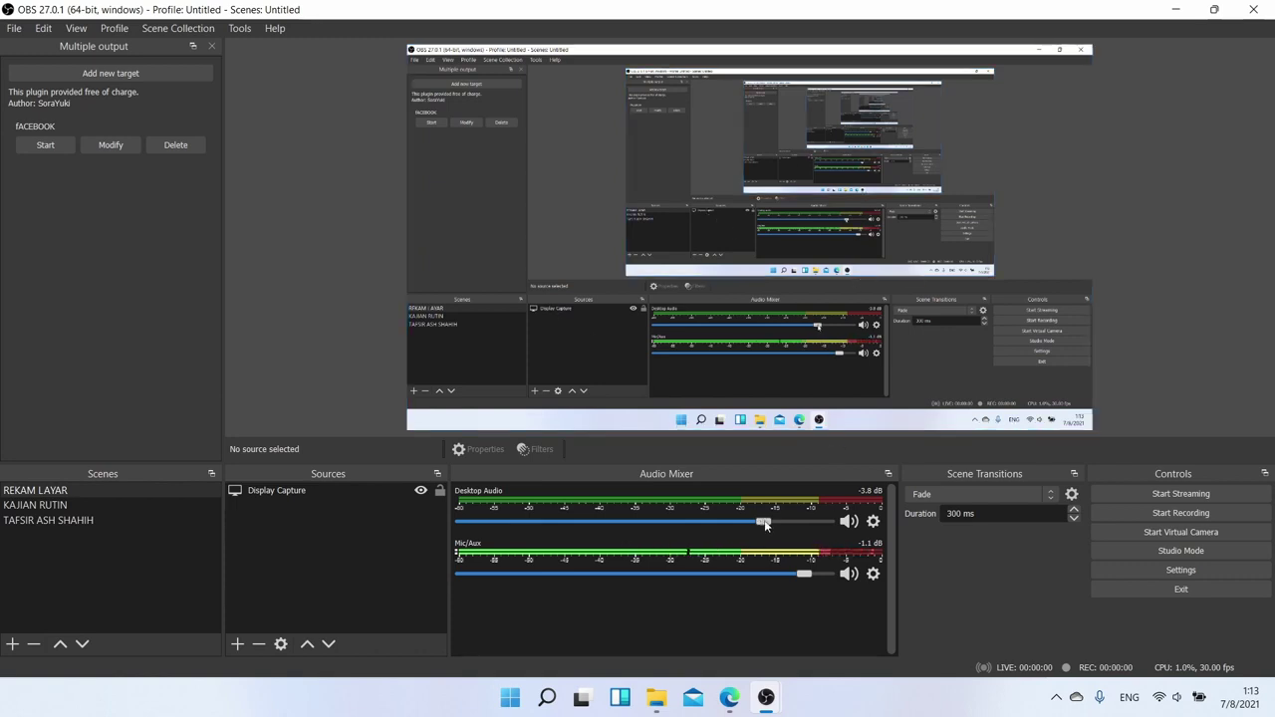
click(873, 521)
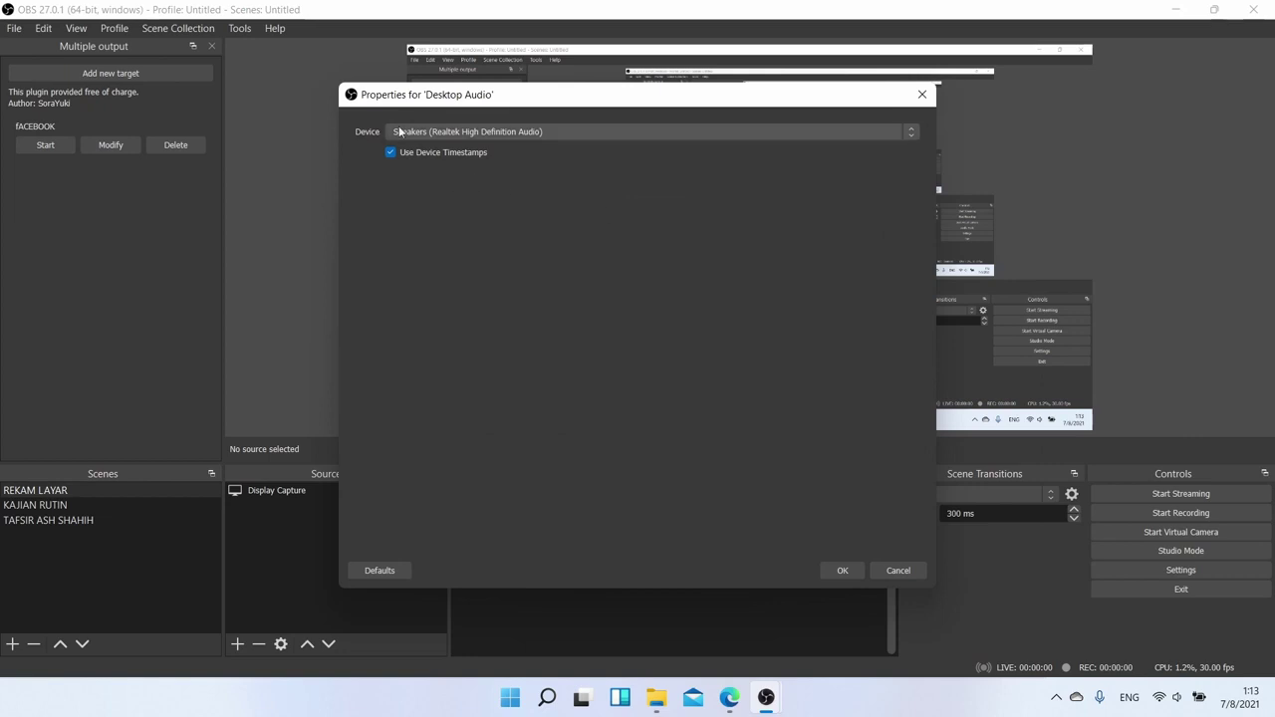
click(835, 569)
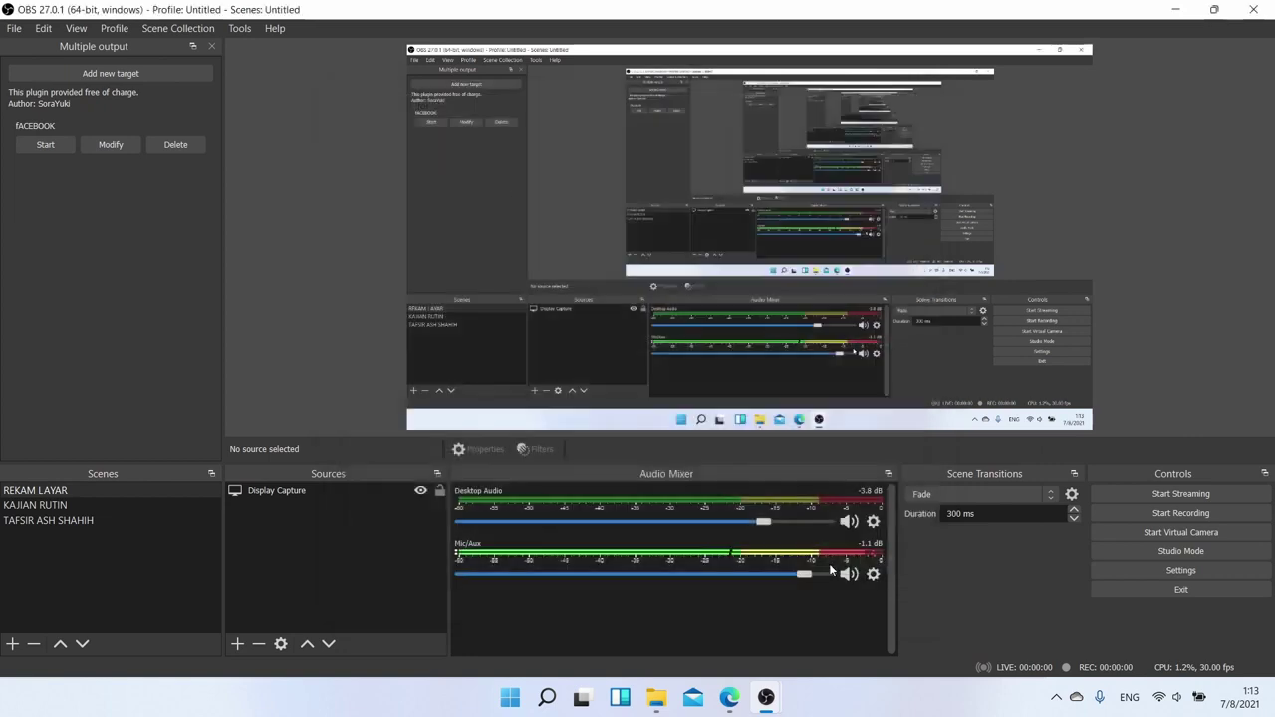
Step: Raise the Windows system volume to about three quarters of its range and close the quick settings
click(1179, 697)
mouse_move(1087, 553)
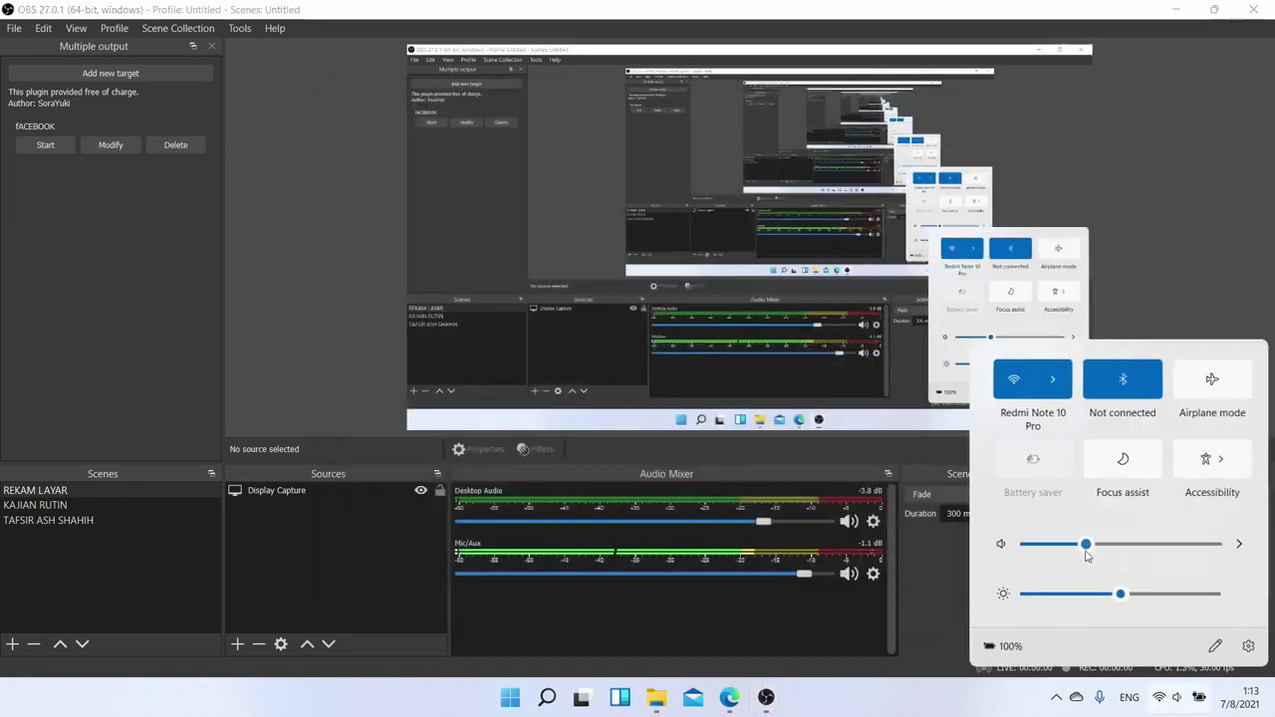
drag(1088, 555, 1130, 554)
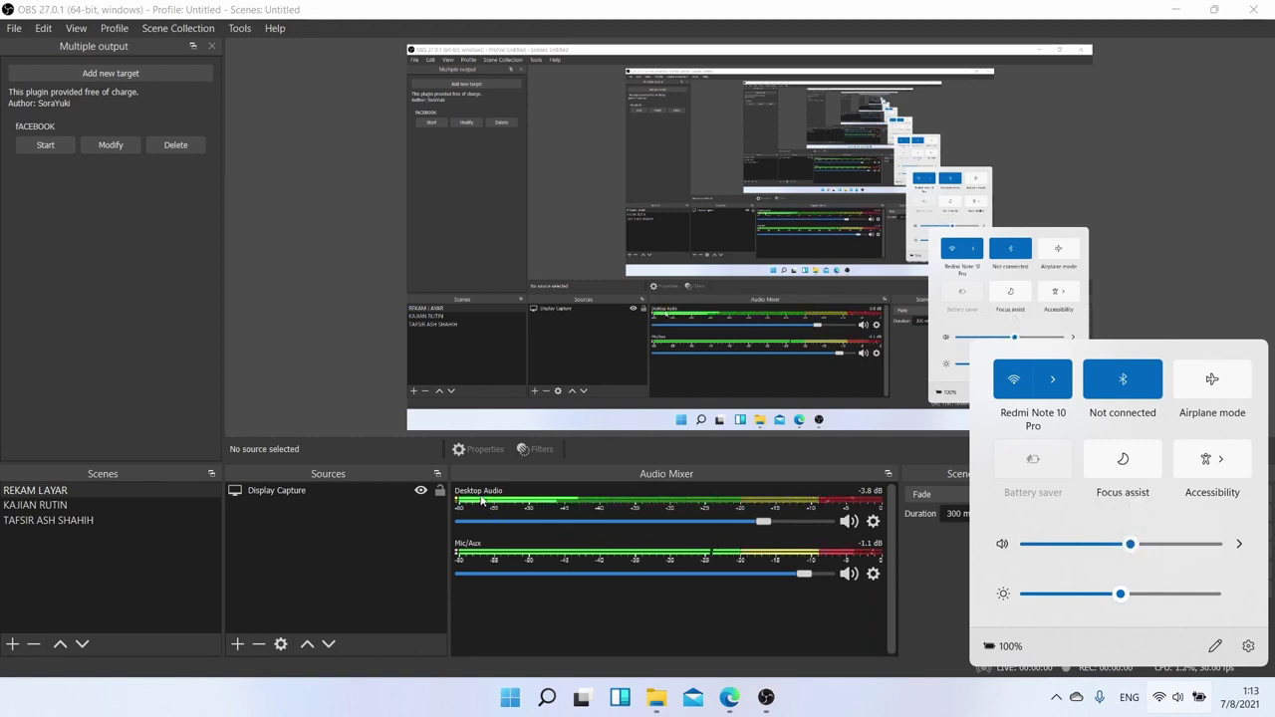
drag(1131, 545, 1172, 545)
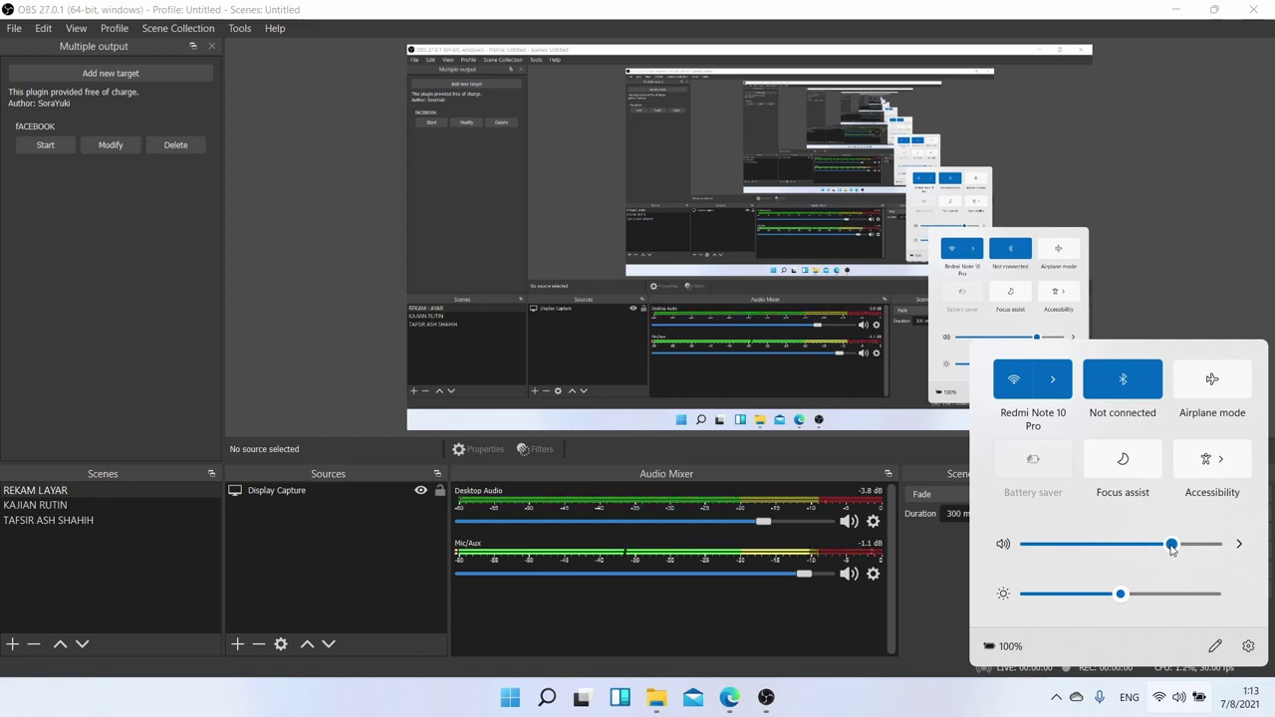
click(836, 598)
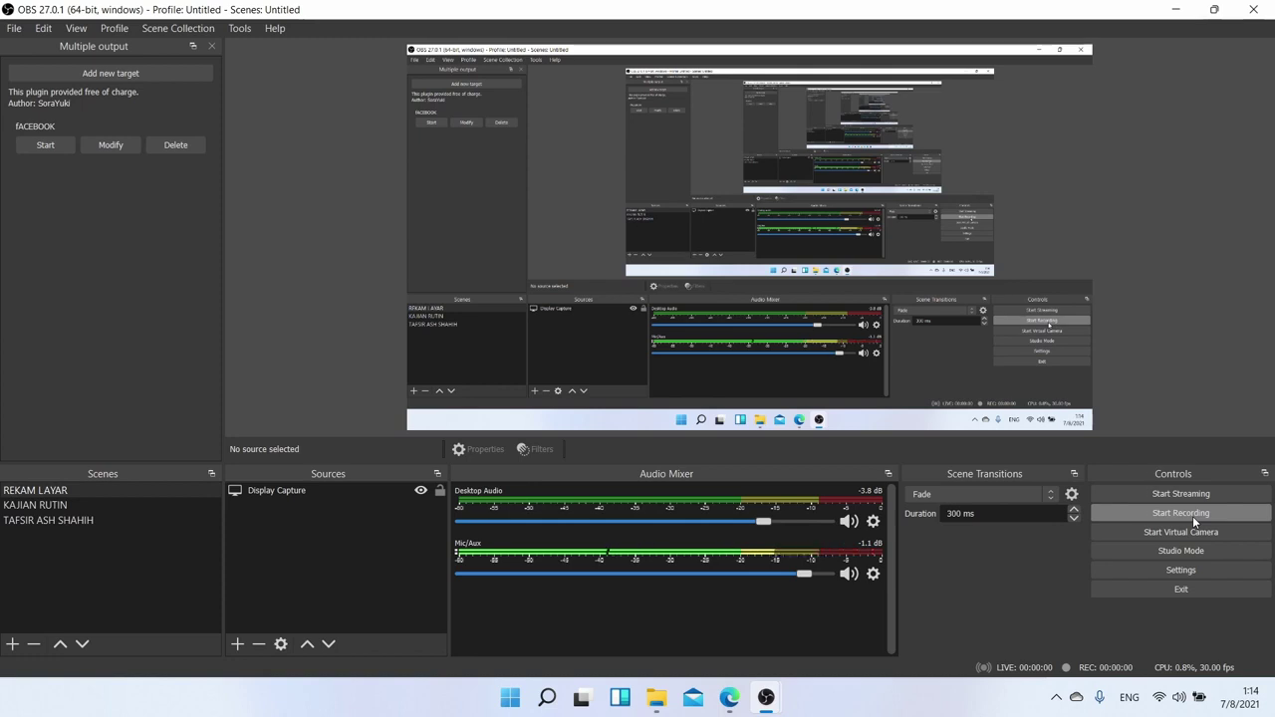
Step: Open the Video settings and choose 1920x1080 as the Base (Canvas) Resolution
click(1177, 571)
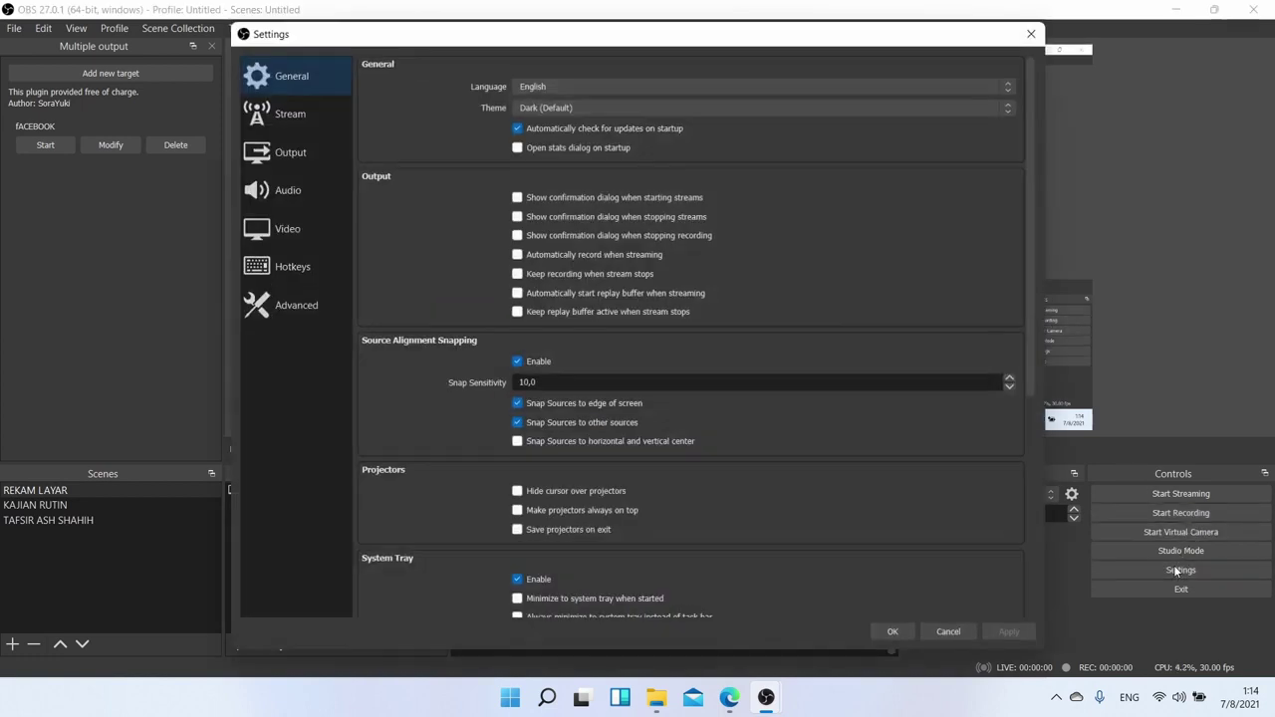
click(284, 239)
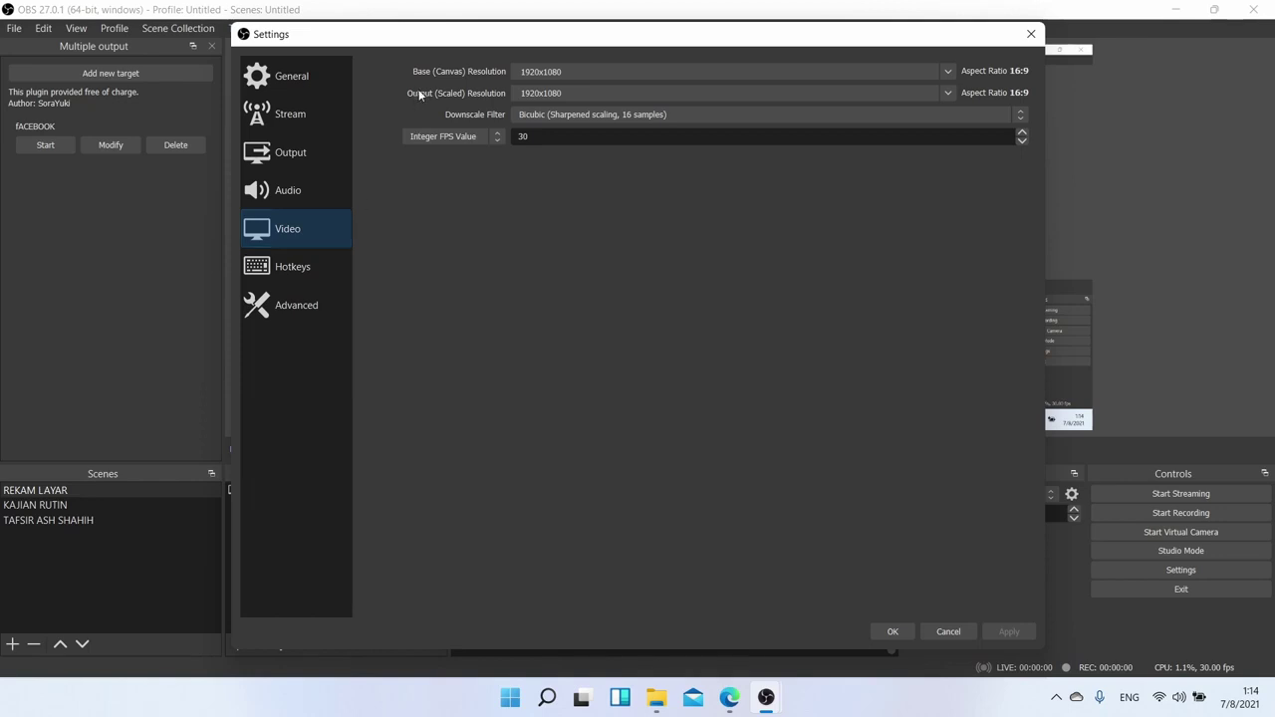
drag(547, 40, 715, 438)
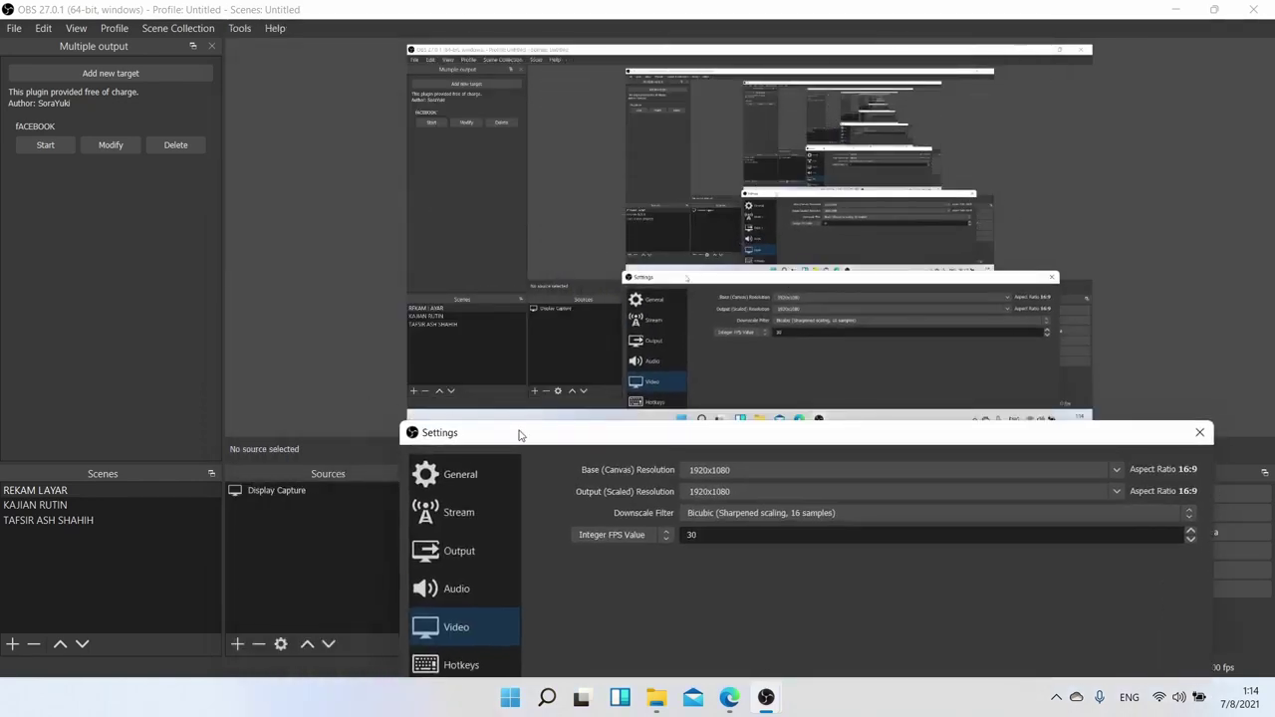
drag(523, 435, 341, 59)
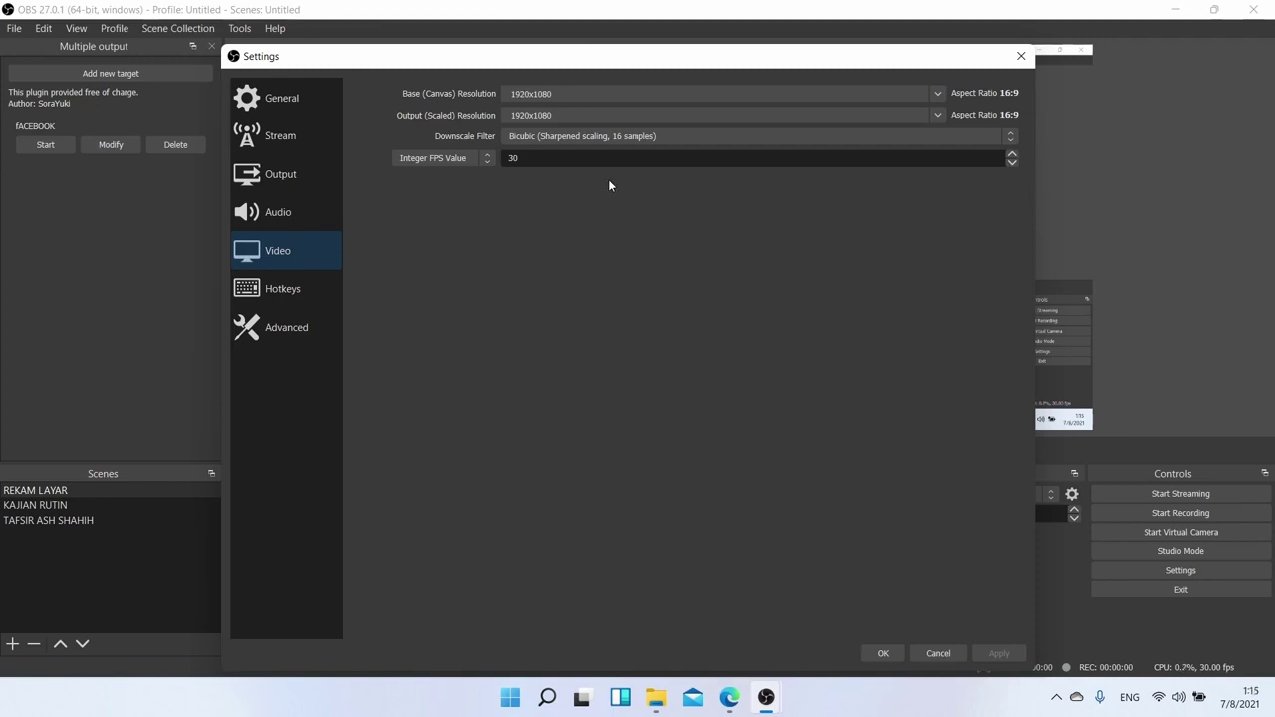
click(539, 95)
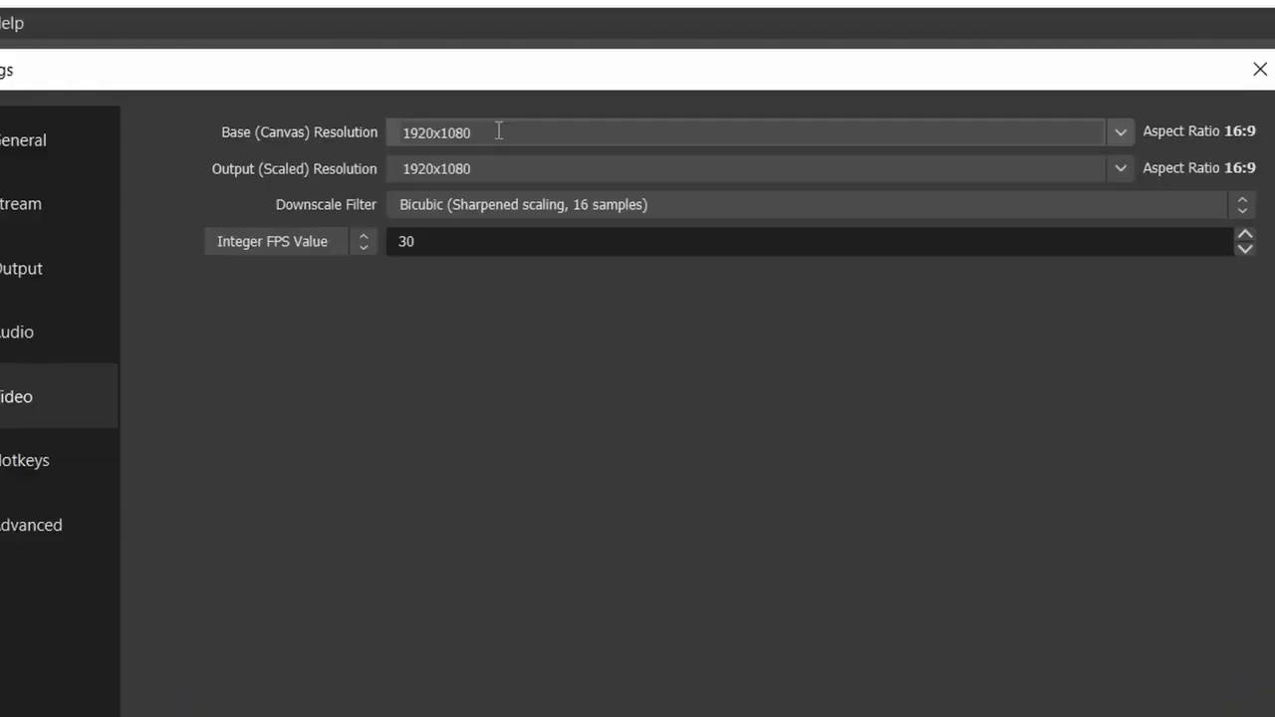
click(1120, 131)
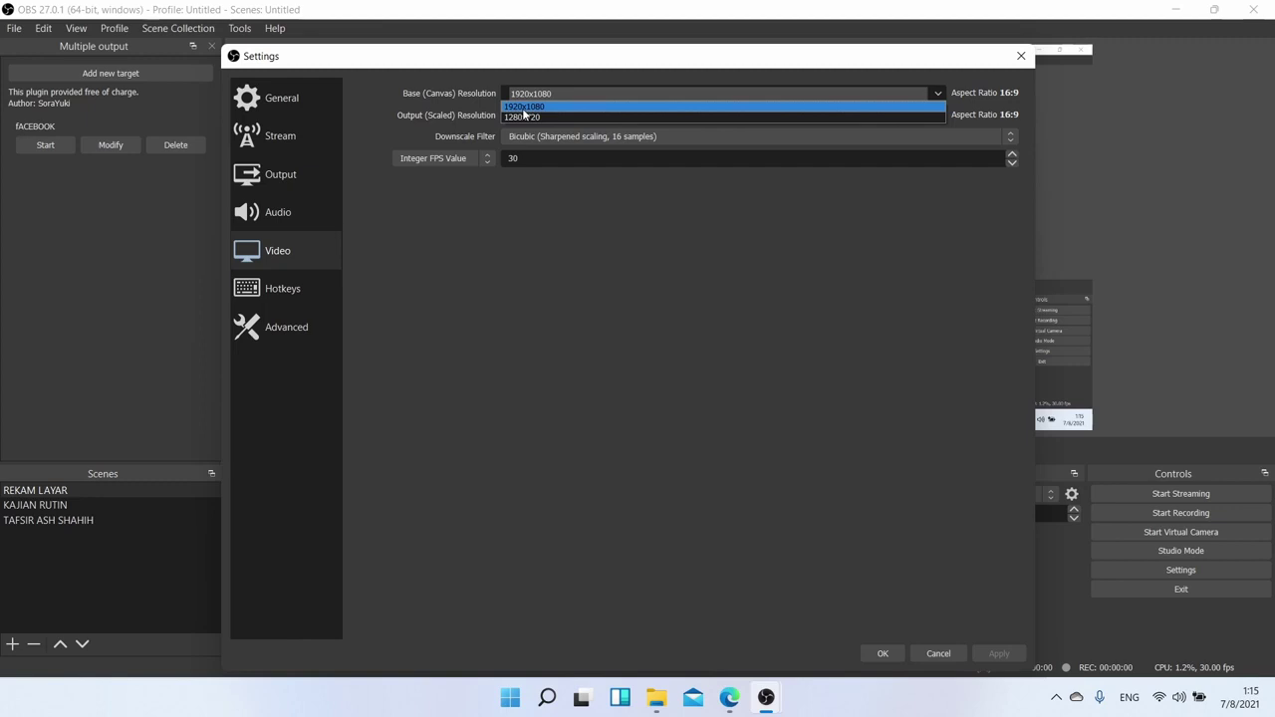
click(525, 107)
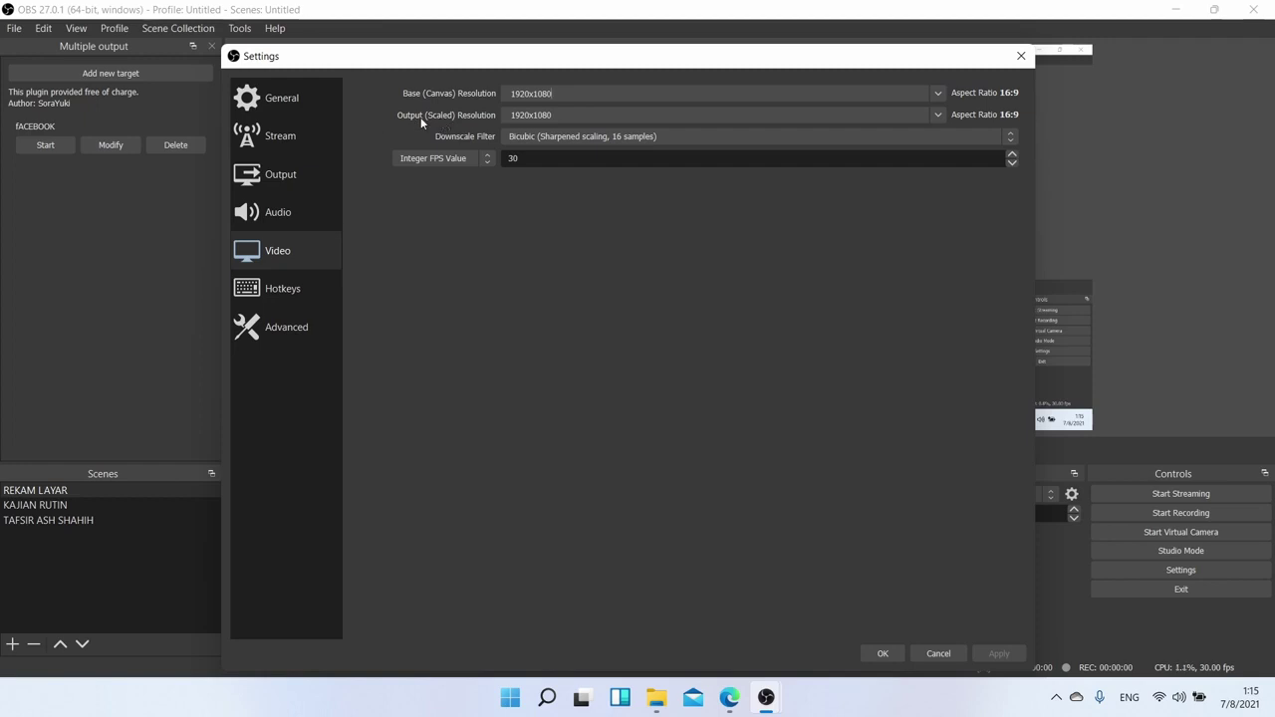
Step: Try an Output (Scaled) Resolution of 768x432 and return it to 1920x1080
click(937, 114)
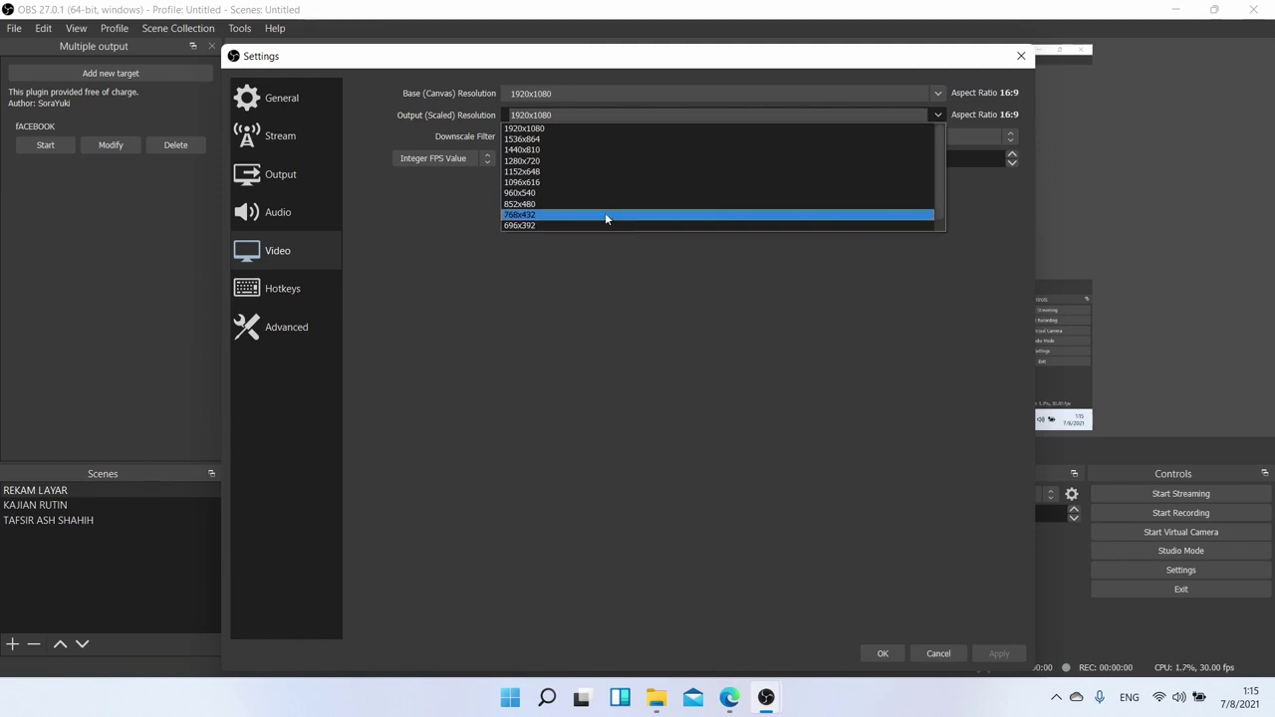
click(605, 215)
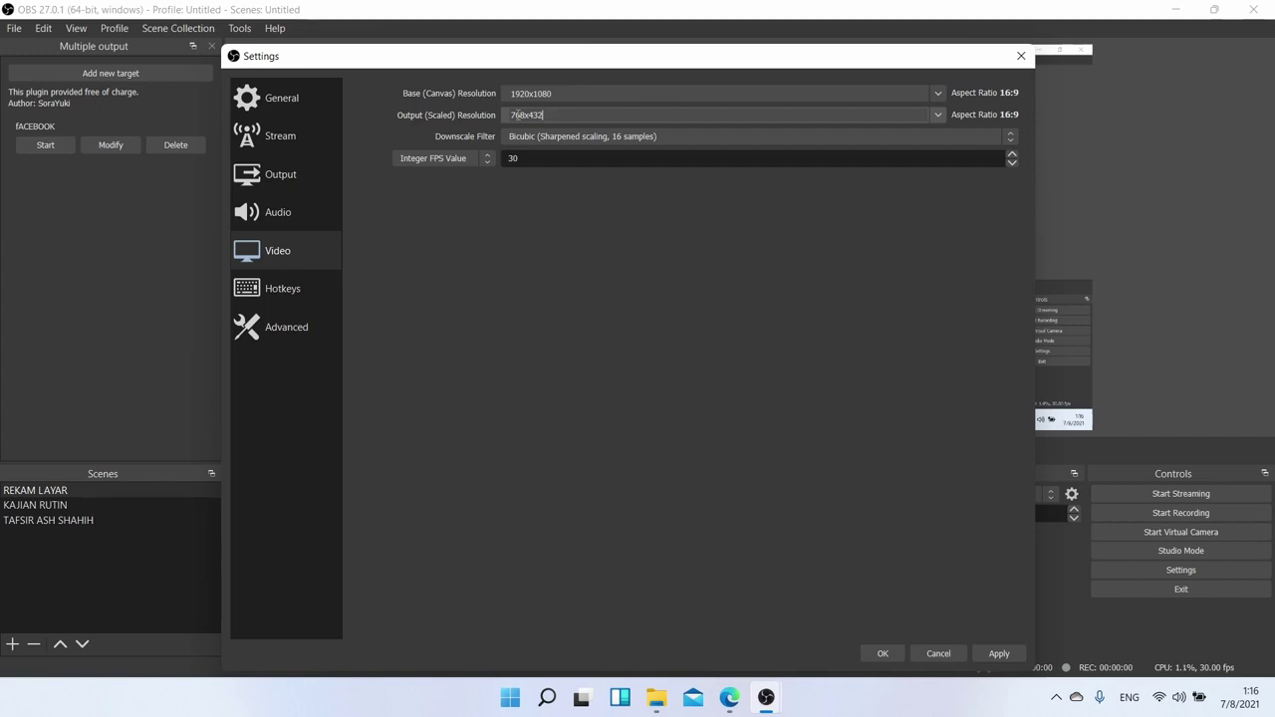
click(937, 115)
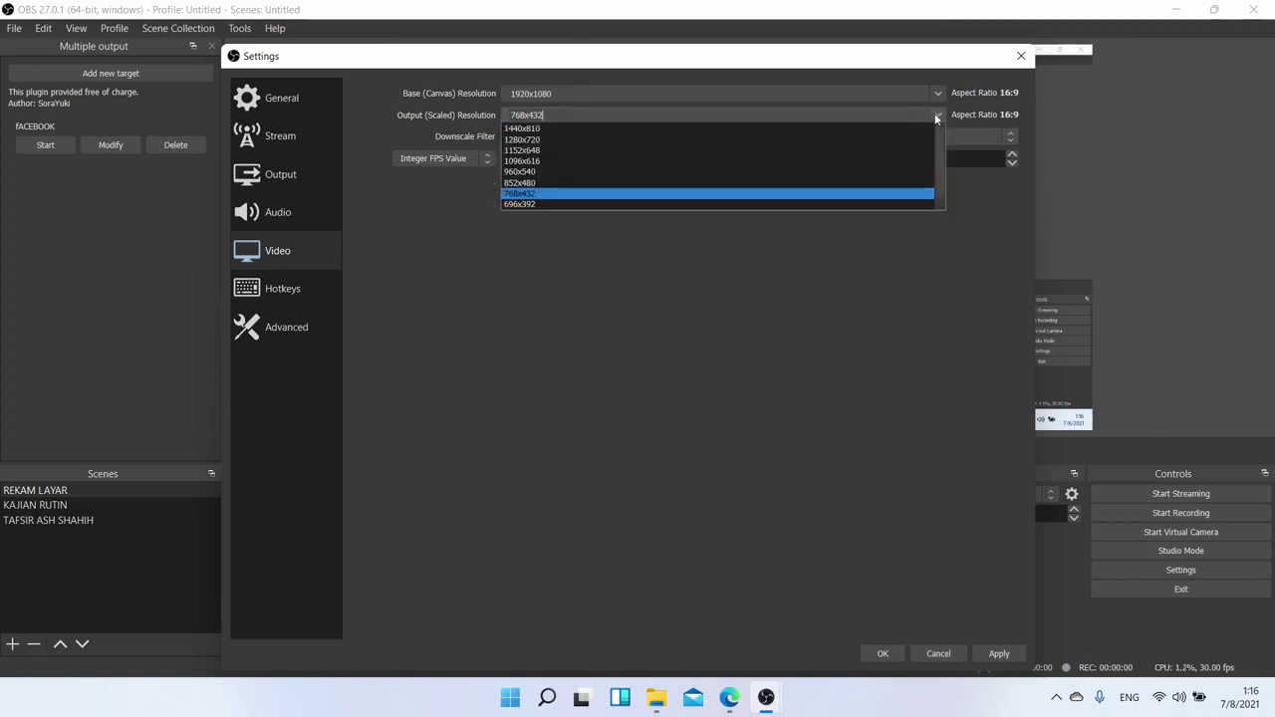
click(753, 129)
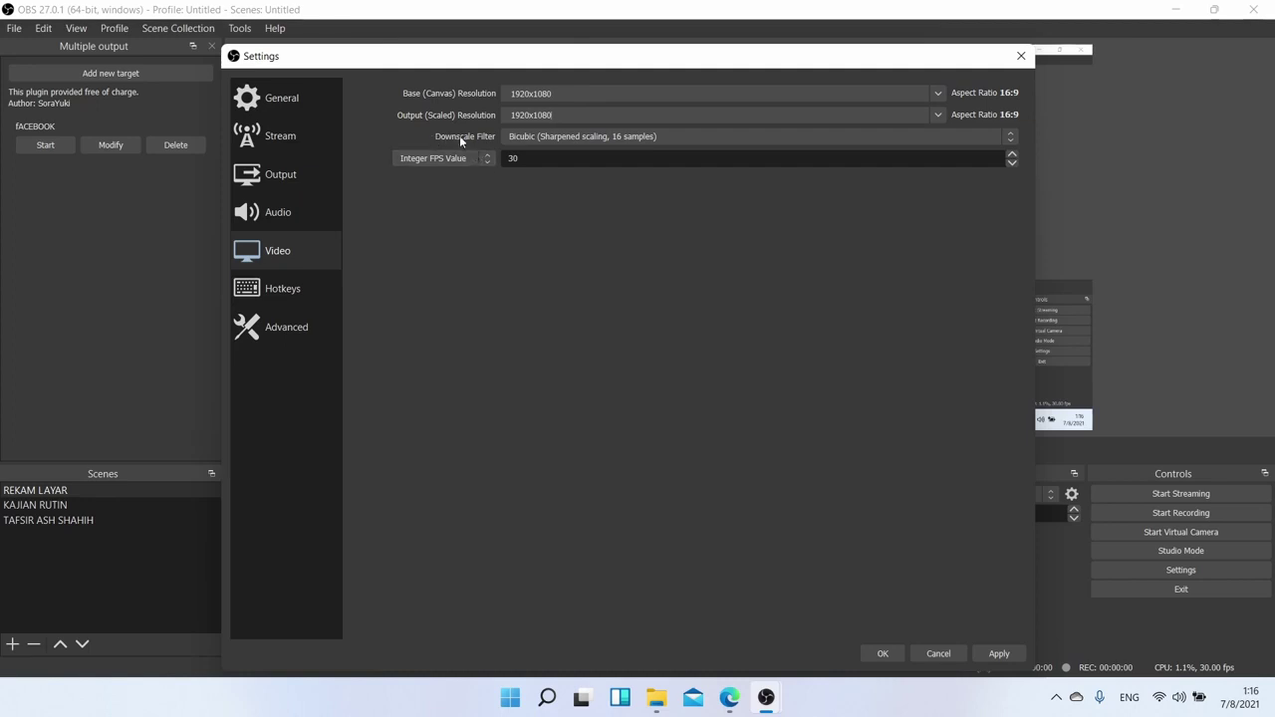
Step: Choose Integer FPS Value, try 24, set the frame rate to 30 and confirm the video settings
click(413, 160)
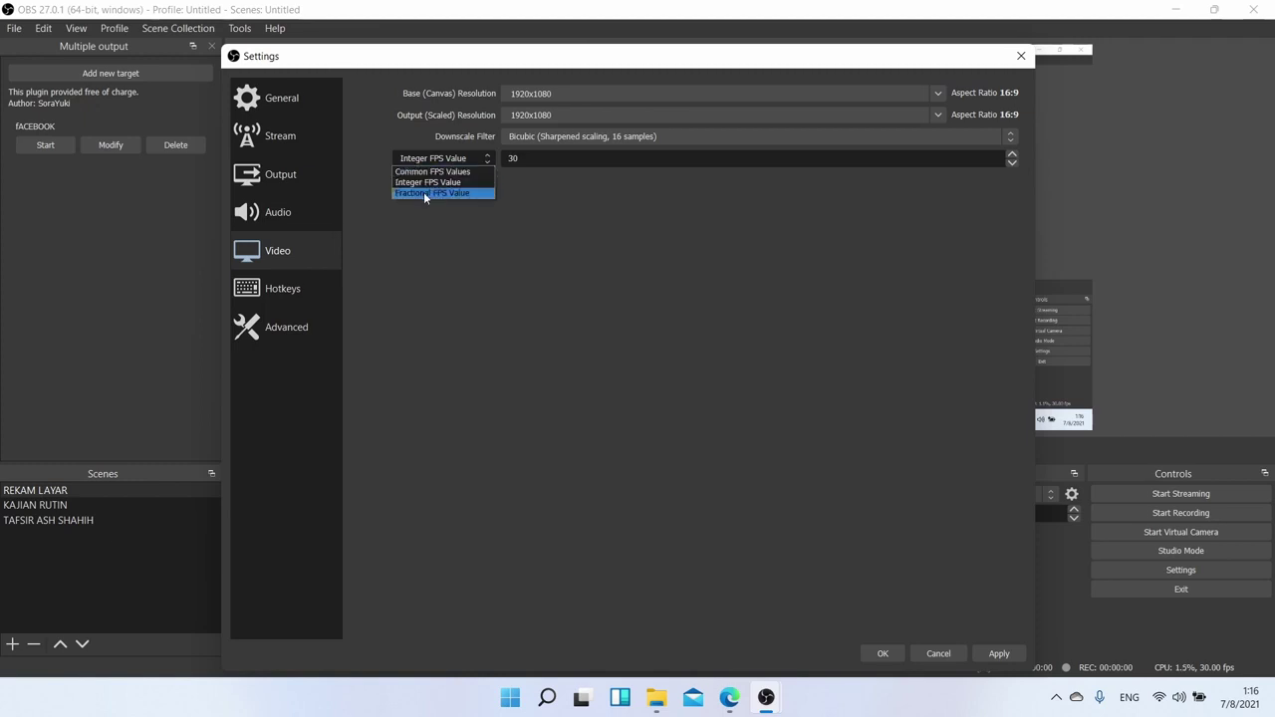
click(417, 184)
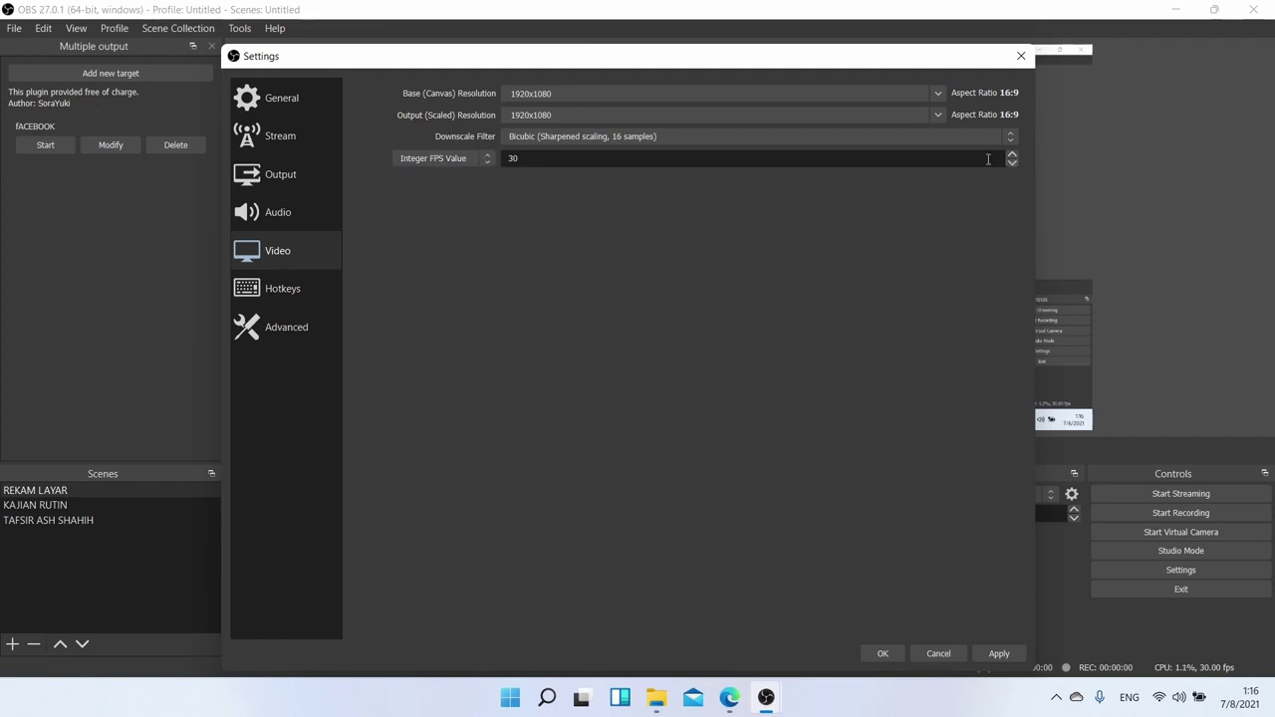
double_click(513, 157)
text(24)
key(BackSpace)
key(BackSpace)
text(30)
click(885, 650)
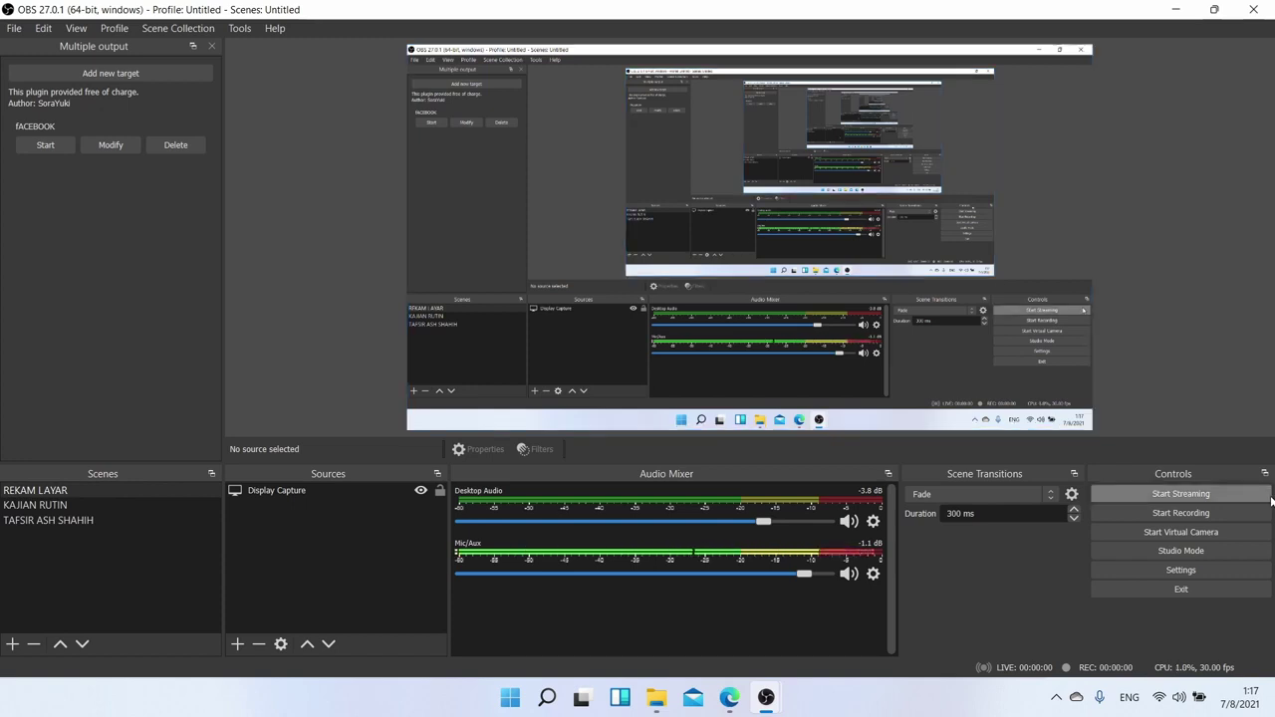
Step: Open the Output settings, try the Simple output mode and set it back to Advanced
click(1208, 569)
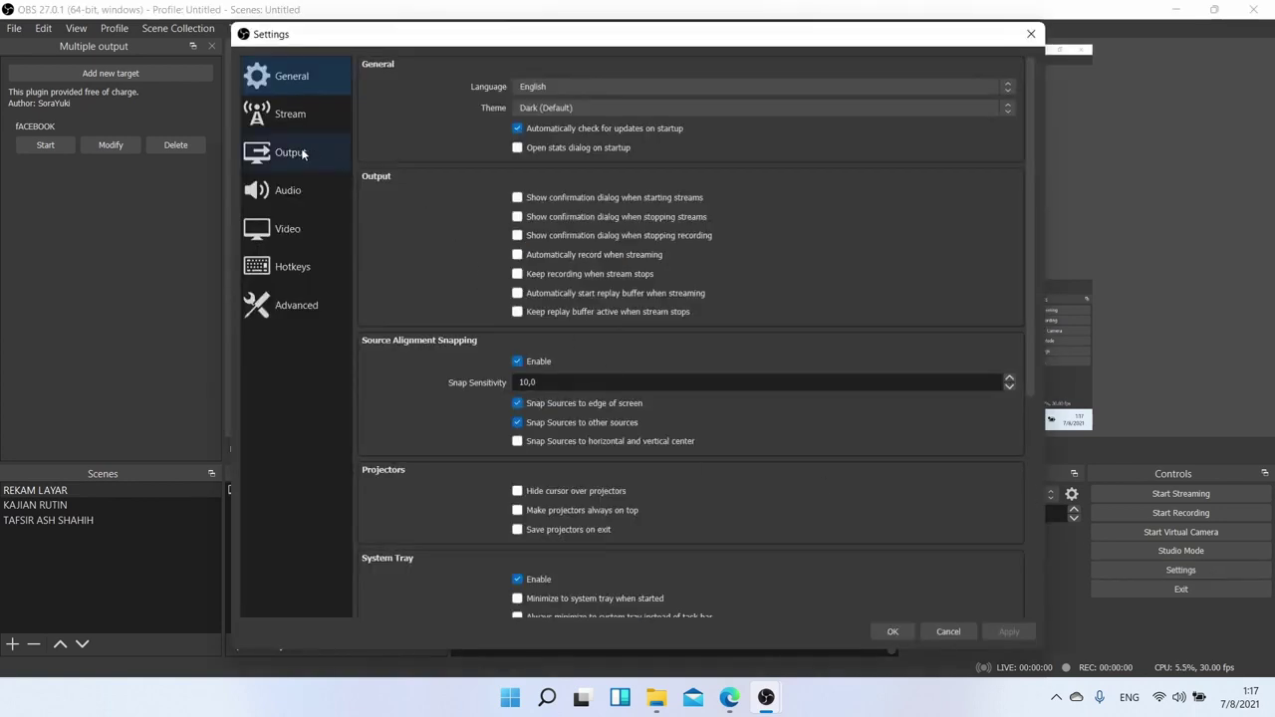
click(339, 152)
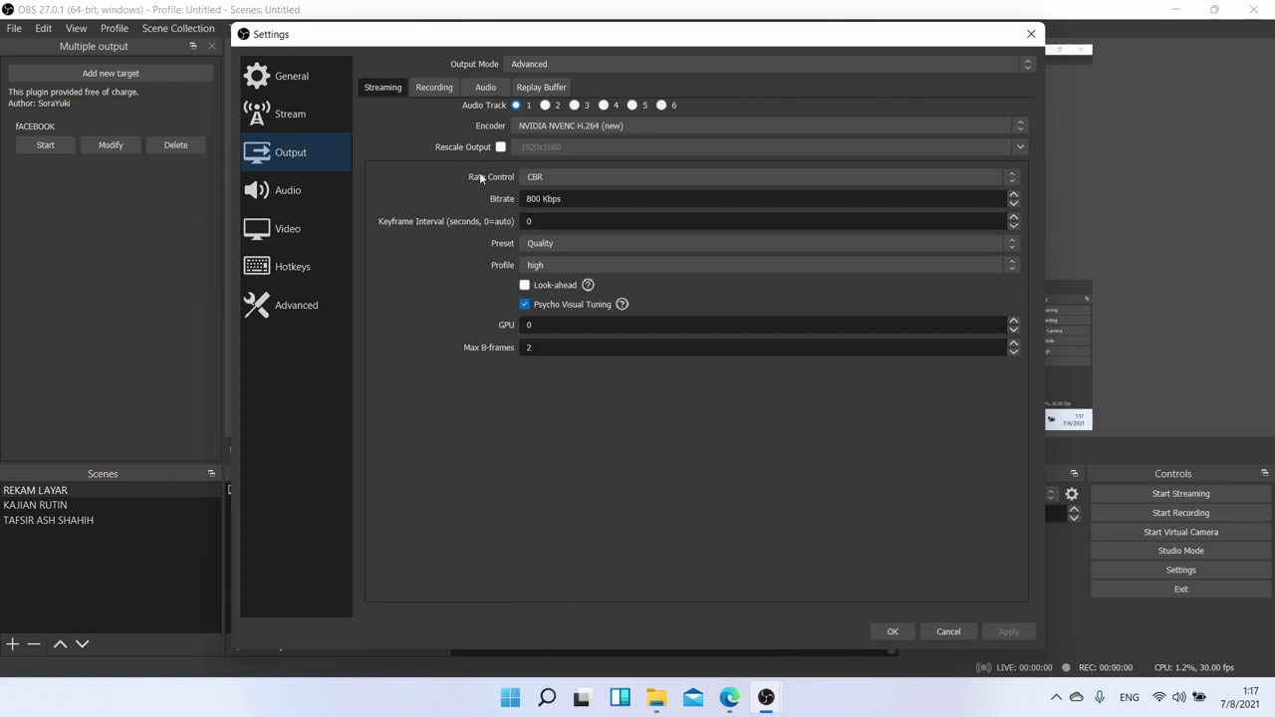
click(552, 62)
click(554, 77)
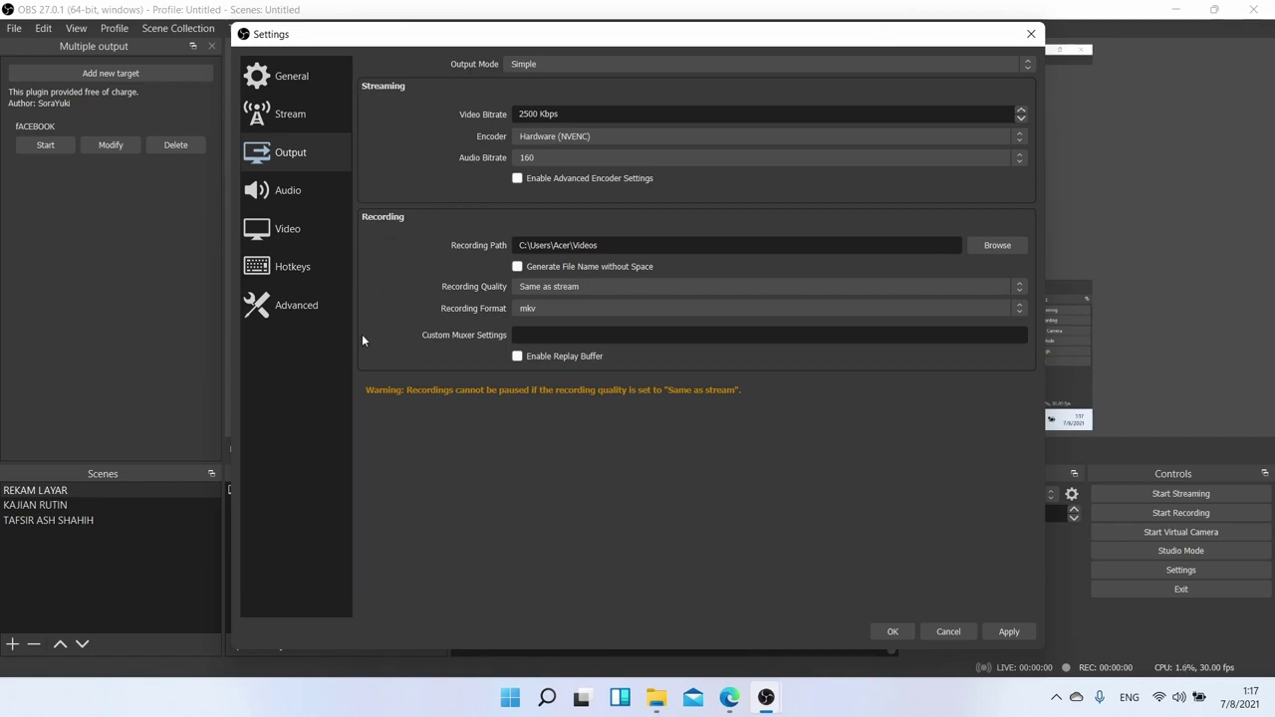
click(660, 65)
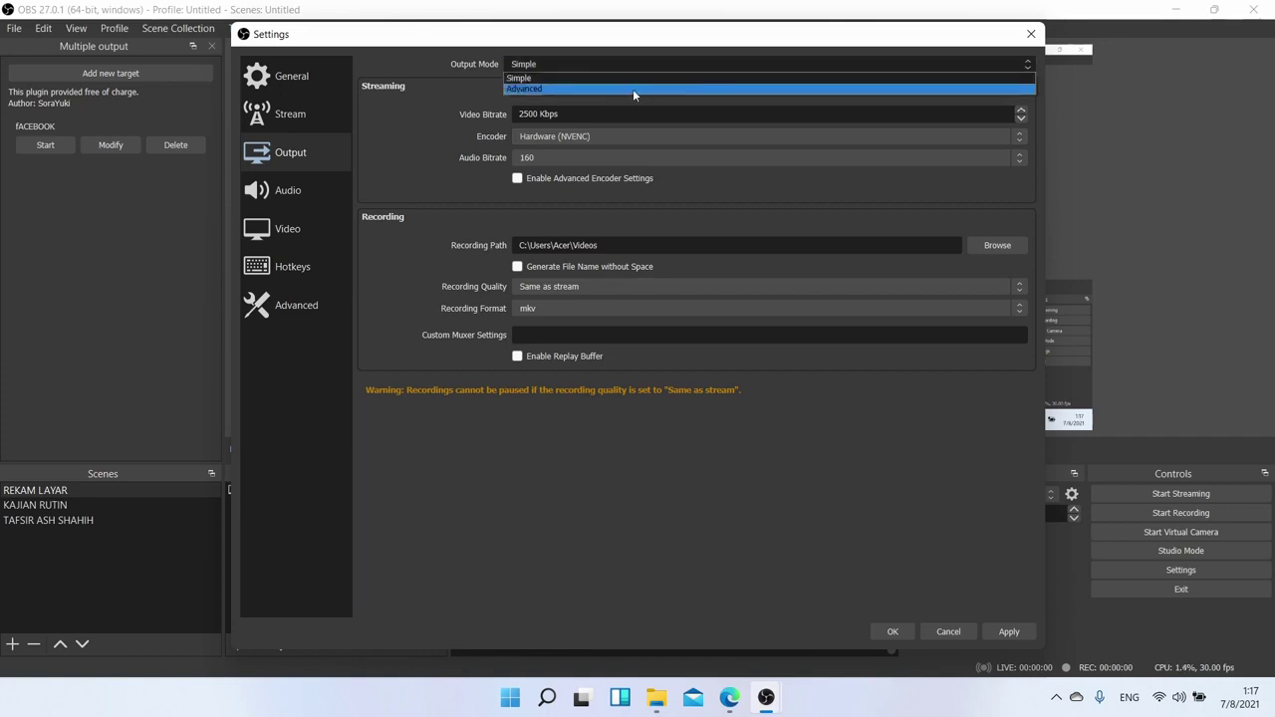
click(633, 89)
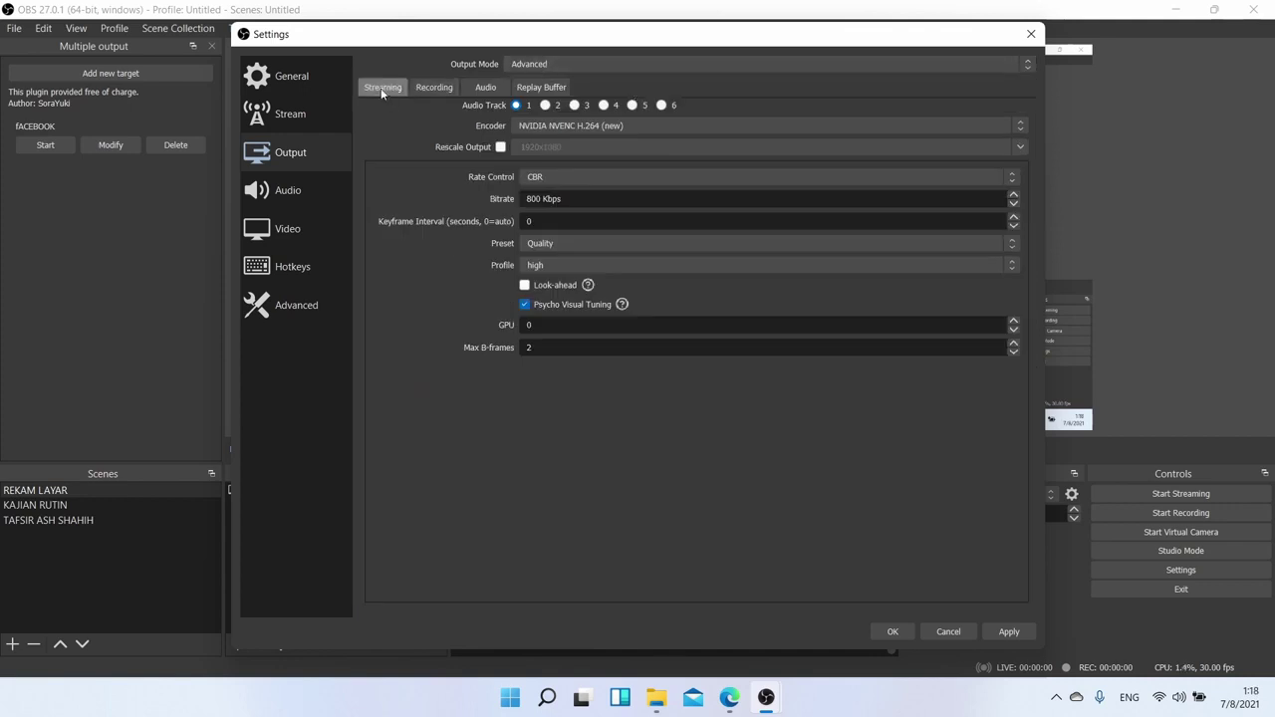
Step: Open the recording output settings and choose mp4 as the Recording Format
click(437, 89)
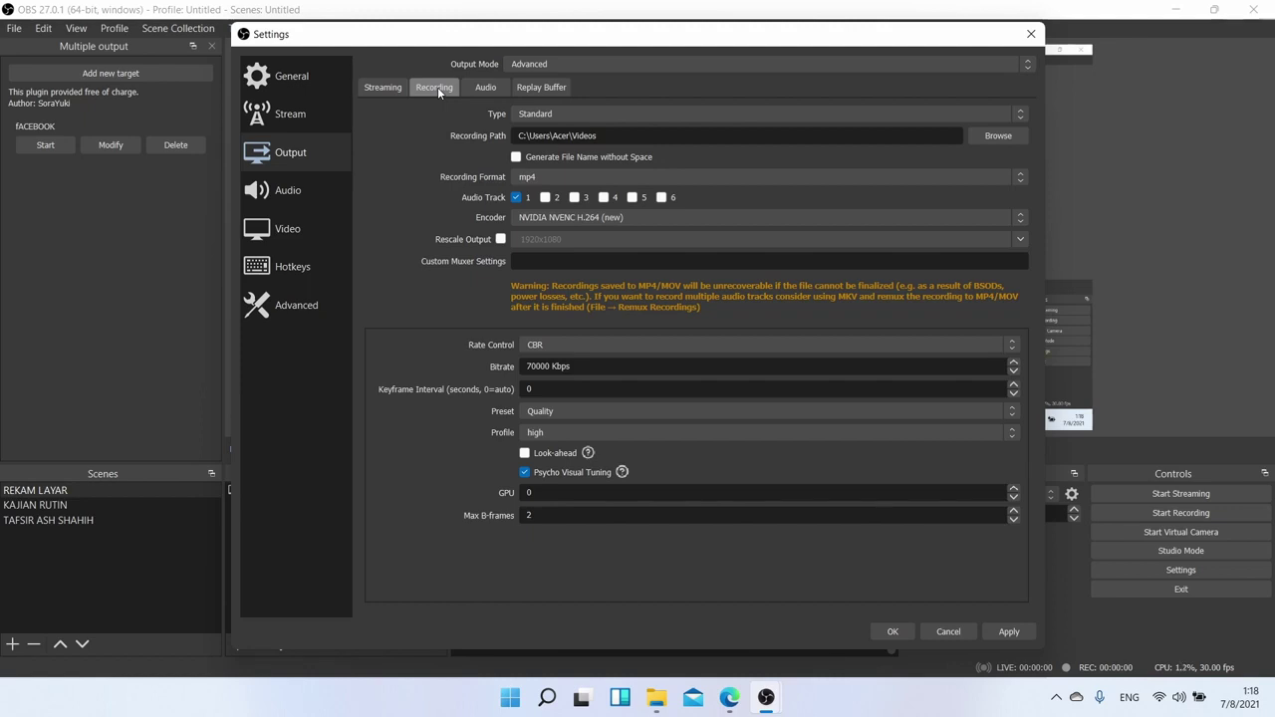
click(540, 178)
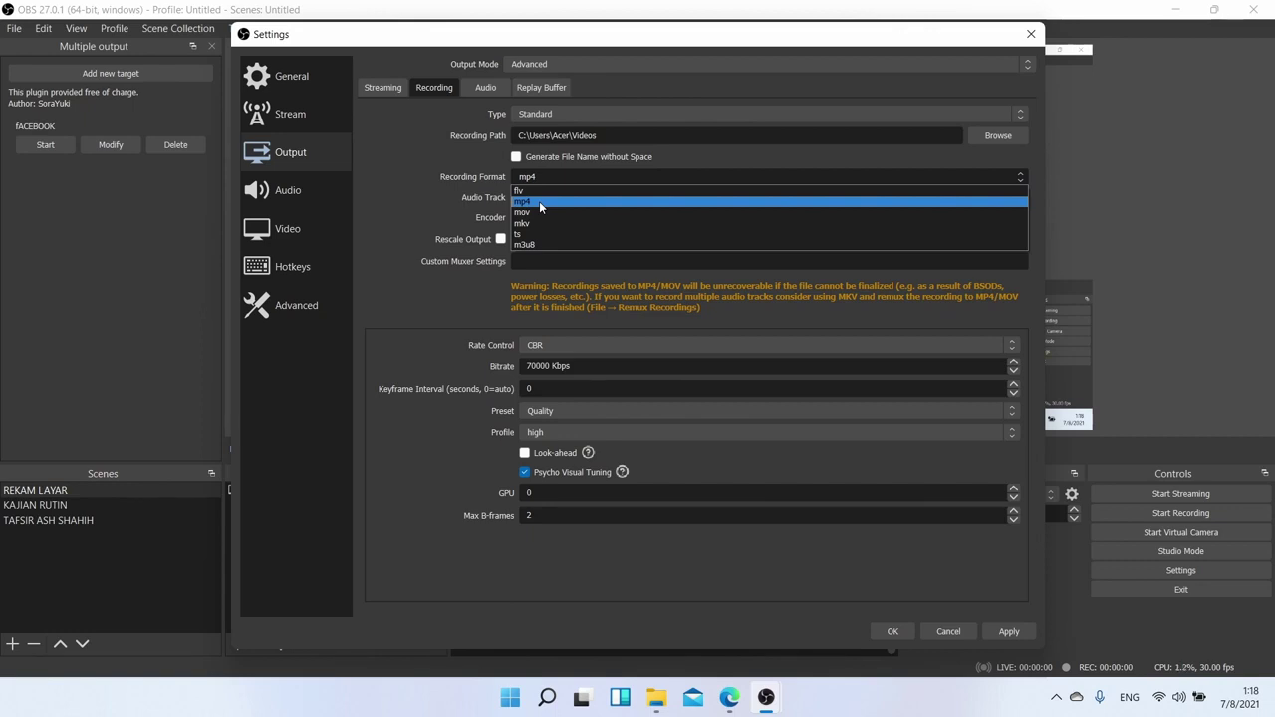
click(539, 202)
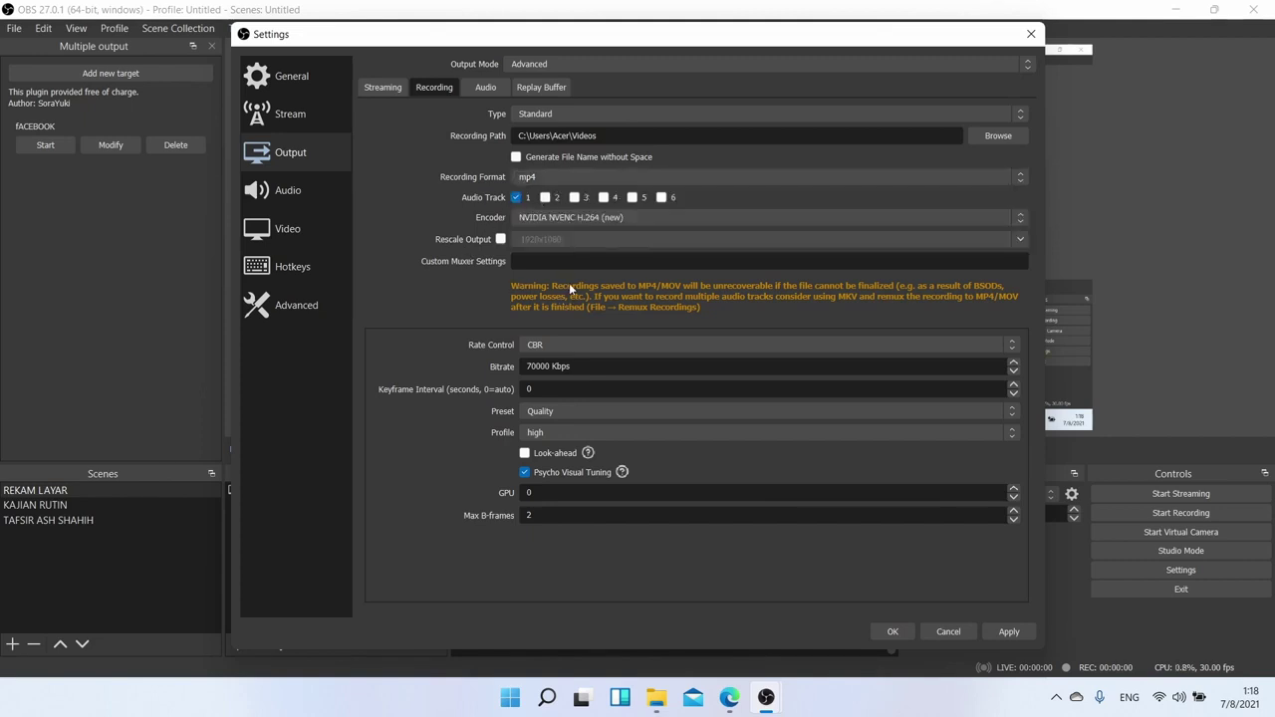
Step: Try mkv as the Recording Format and return it to mp4
click(543, 177)
click(544, 223)
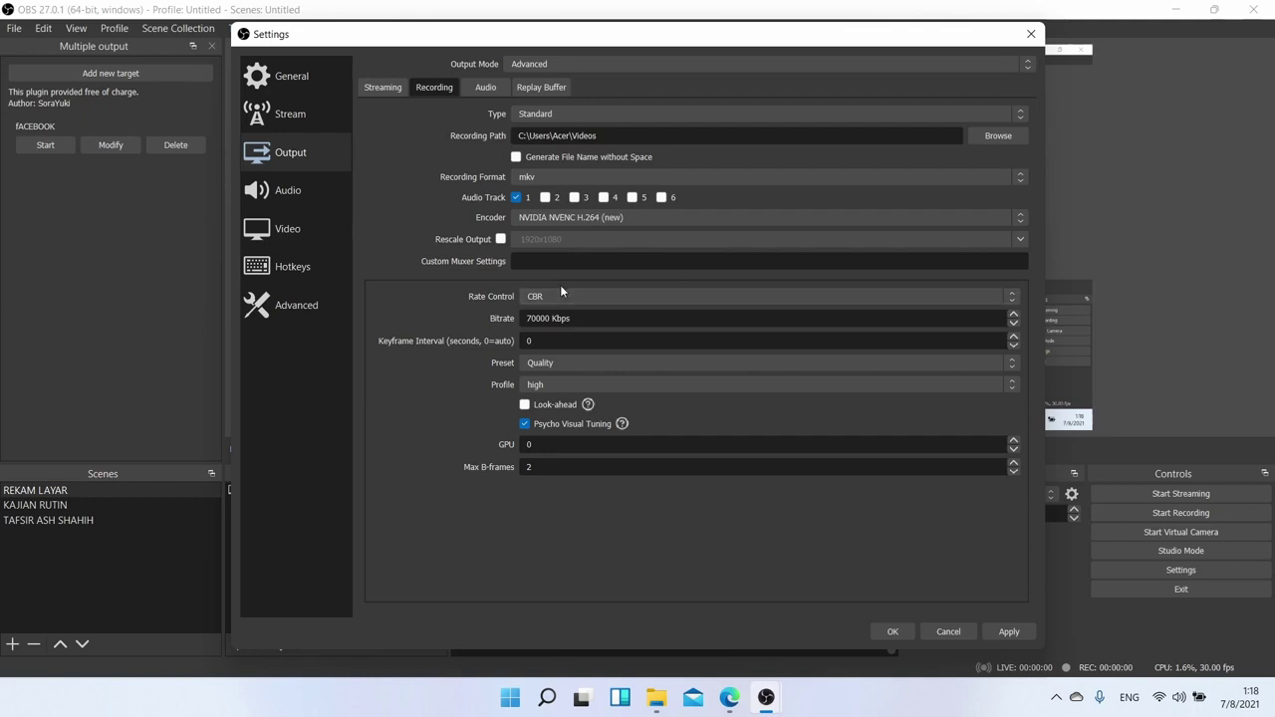
click(538, 178)
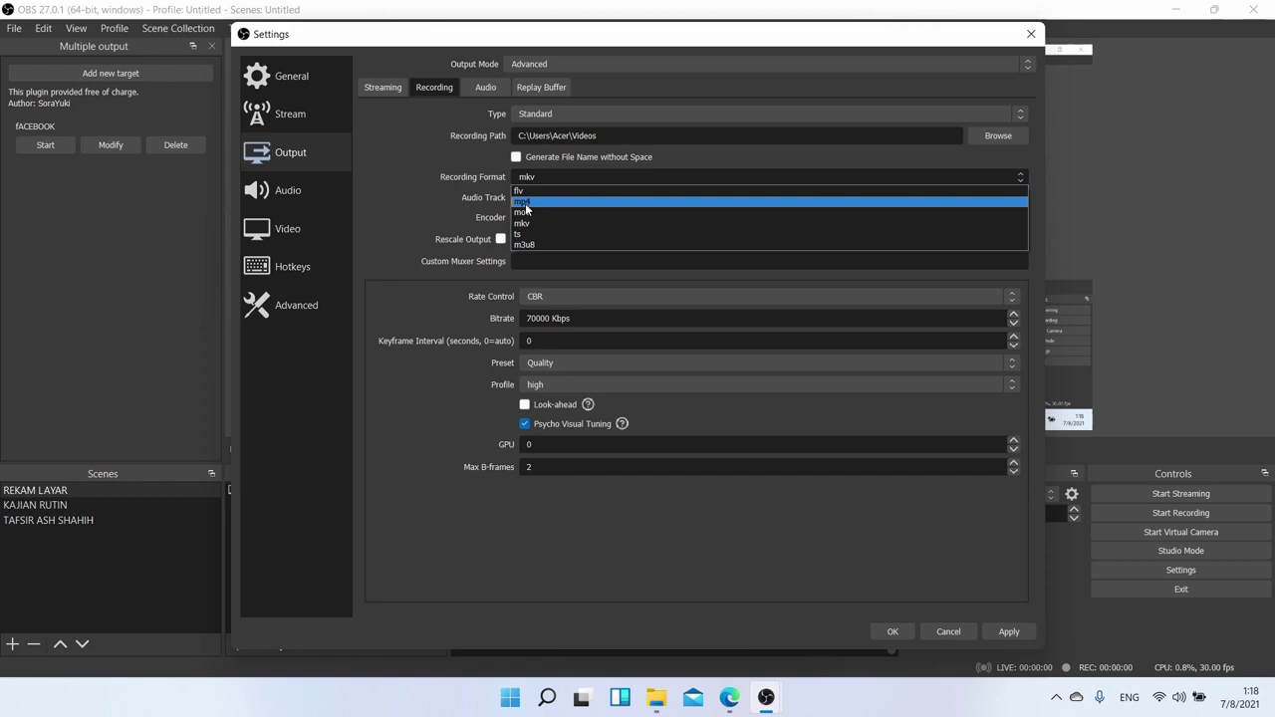
click(523, 203)
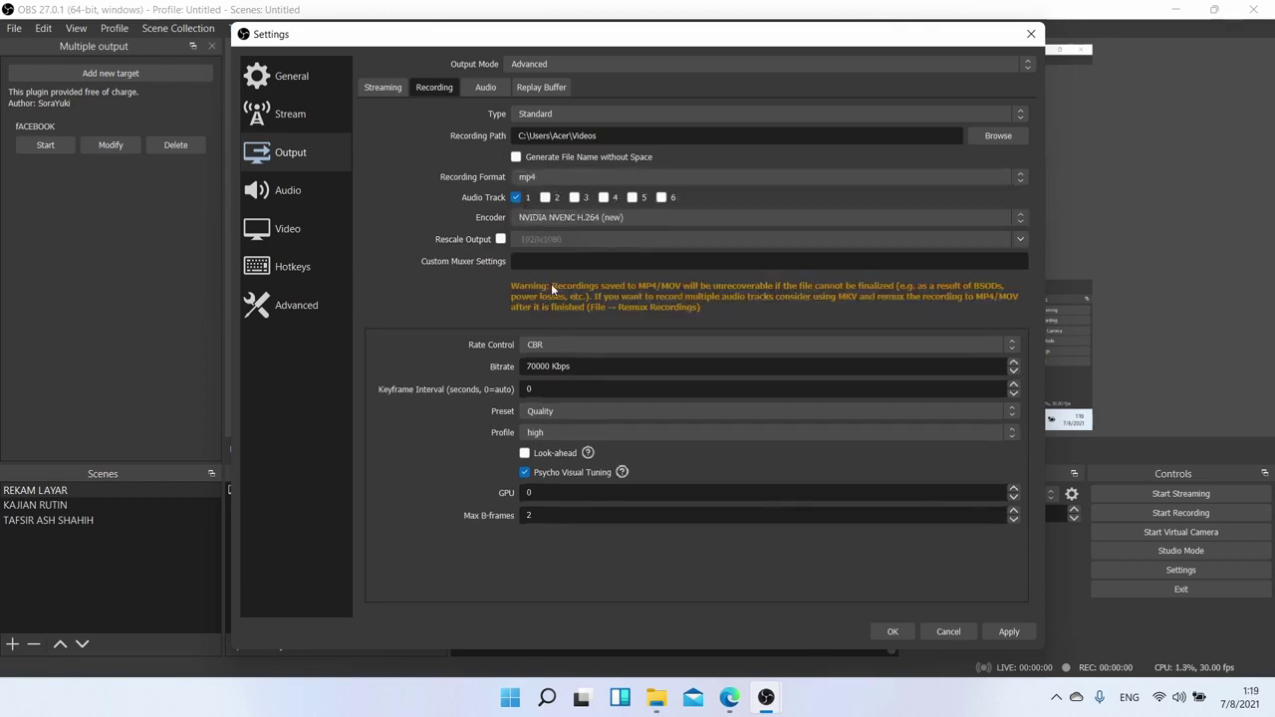
Step: Go through the Recording Format options, switch to mkv and set the format back to mp4
click(546, 177)
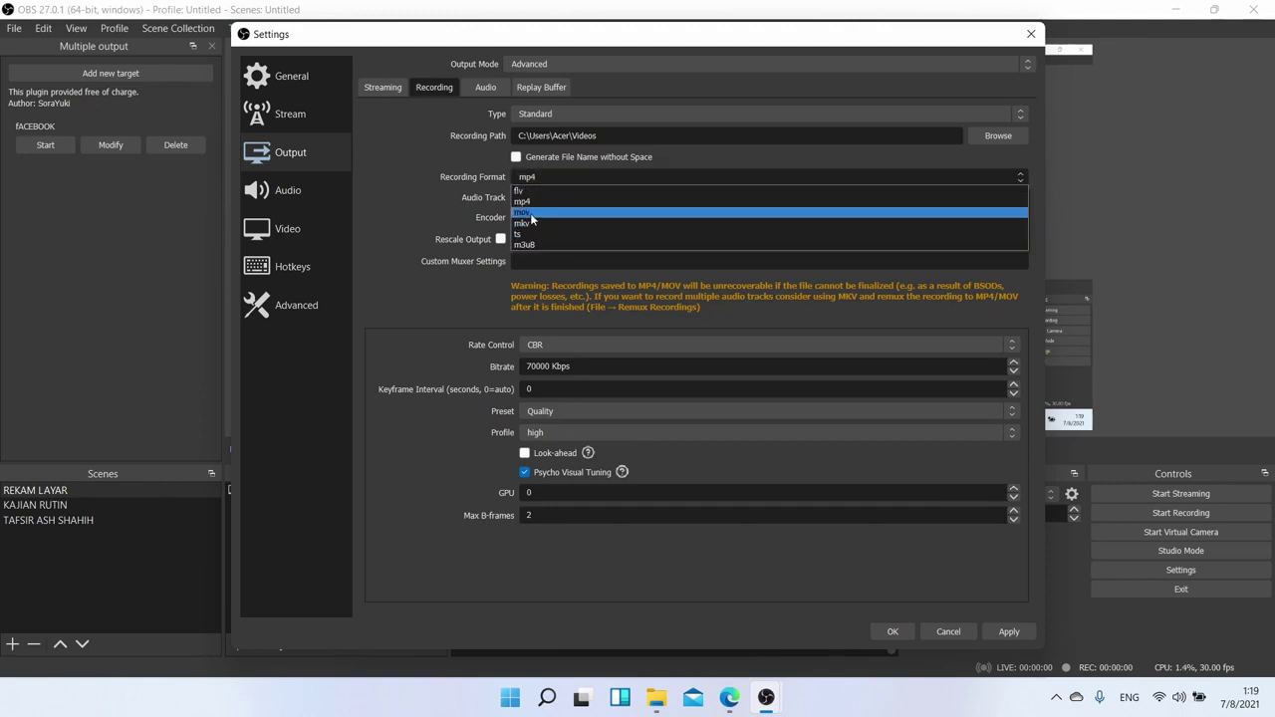
click(530, 179)
click(533, 179)
click(543, 201)
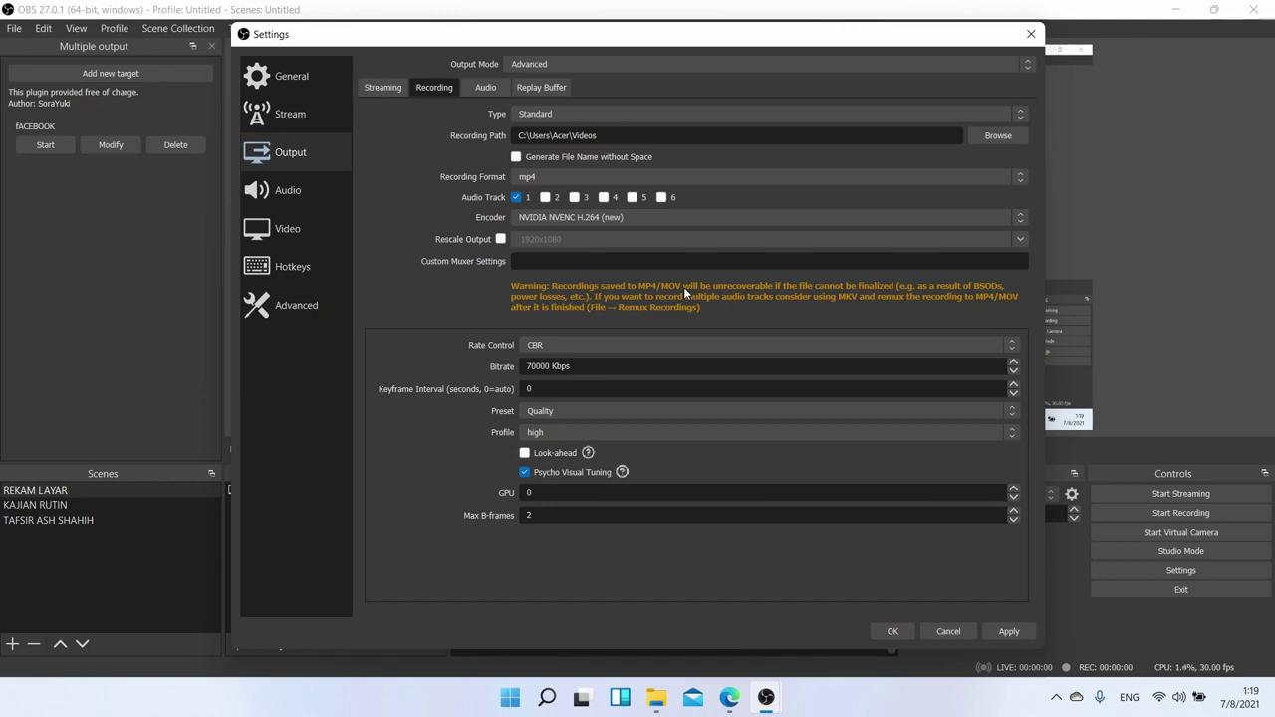
click(617, 177)
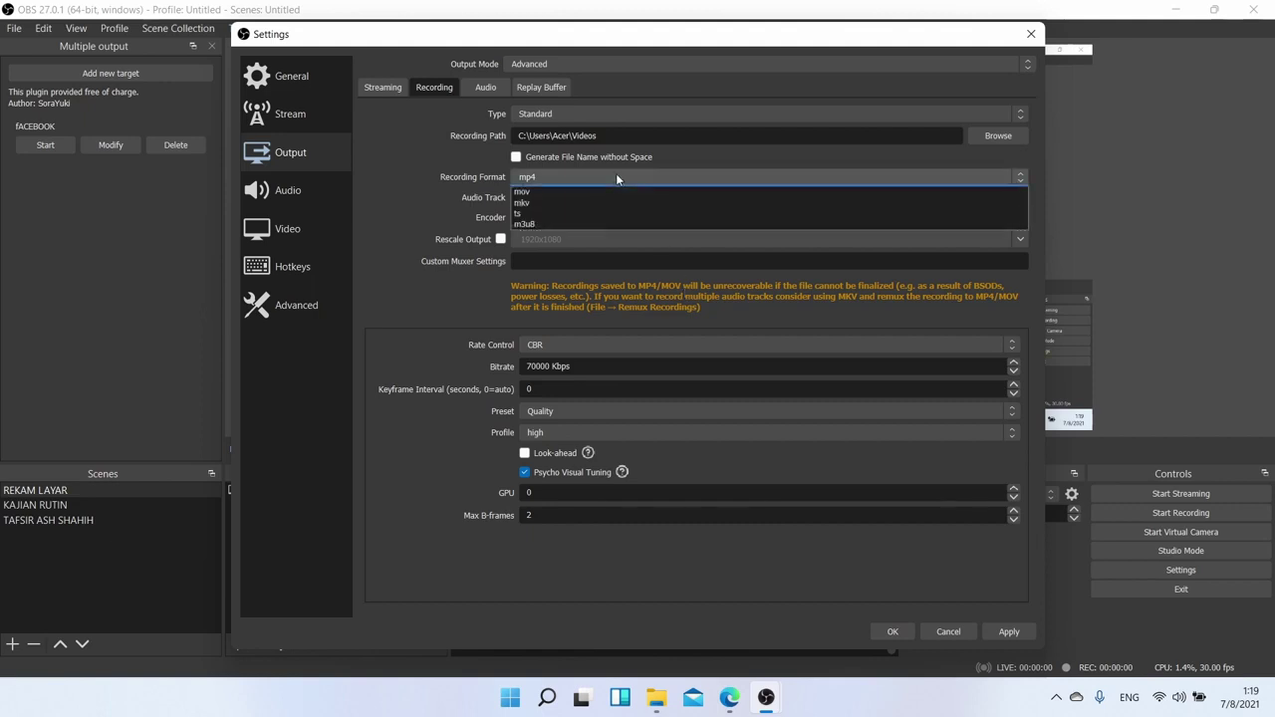
click(606, 222)
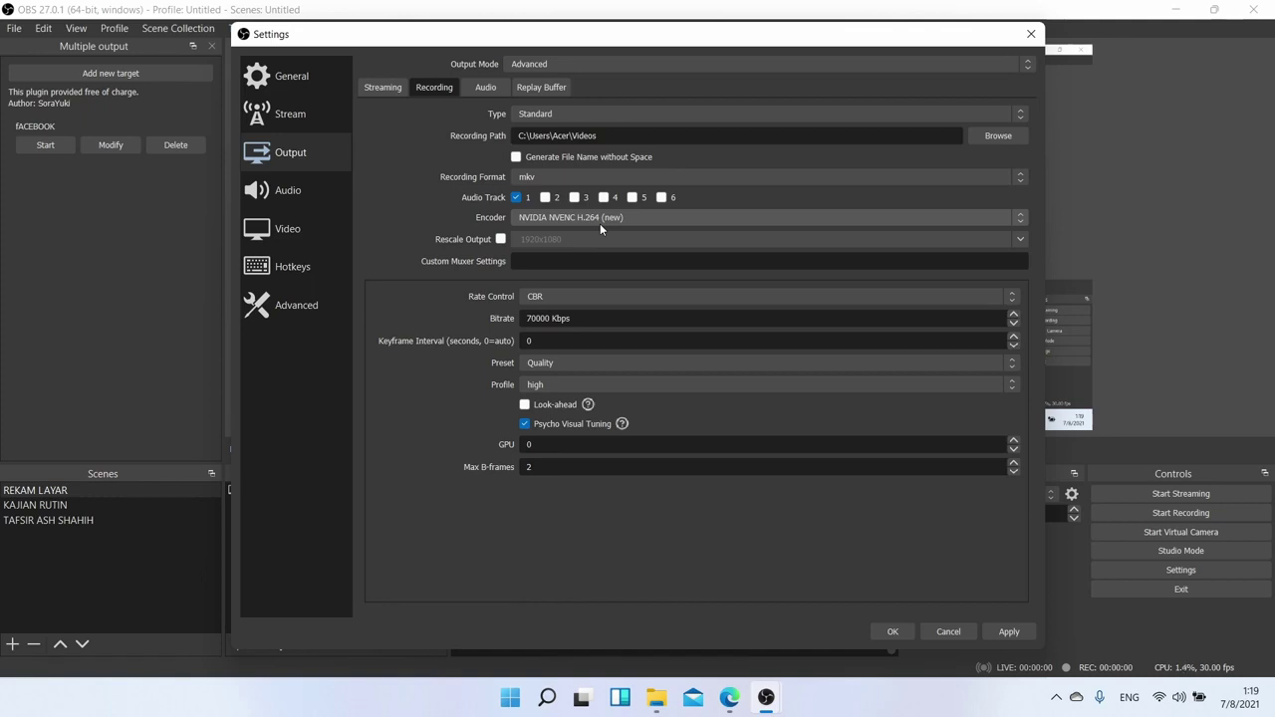
click(531, 181)
click(543, 201)
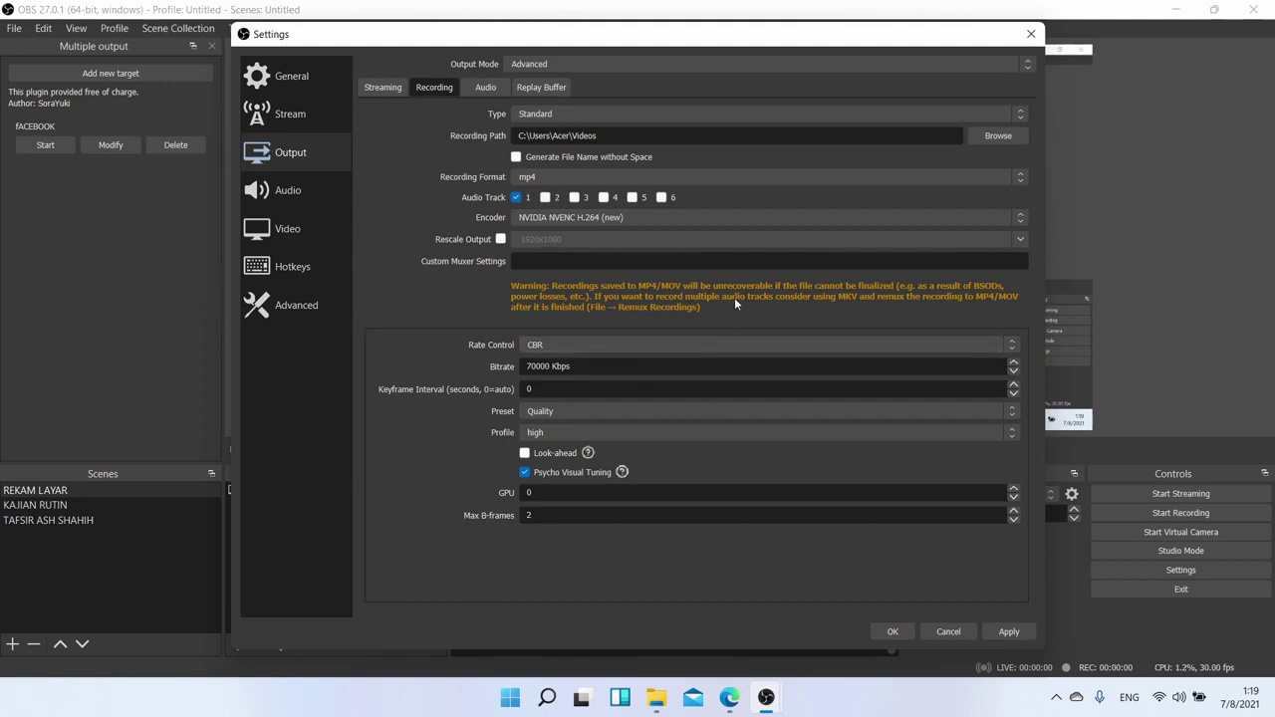
Step: Try x264 as the recording Encoder and set it back to NVIDIA NVENC H.264 (new)
click(531, 224)
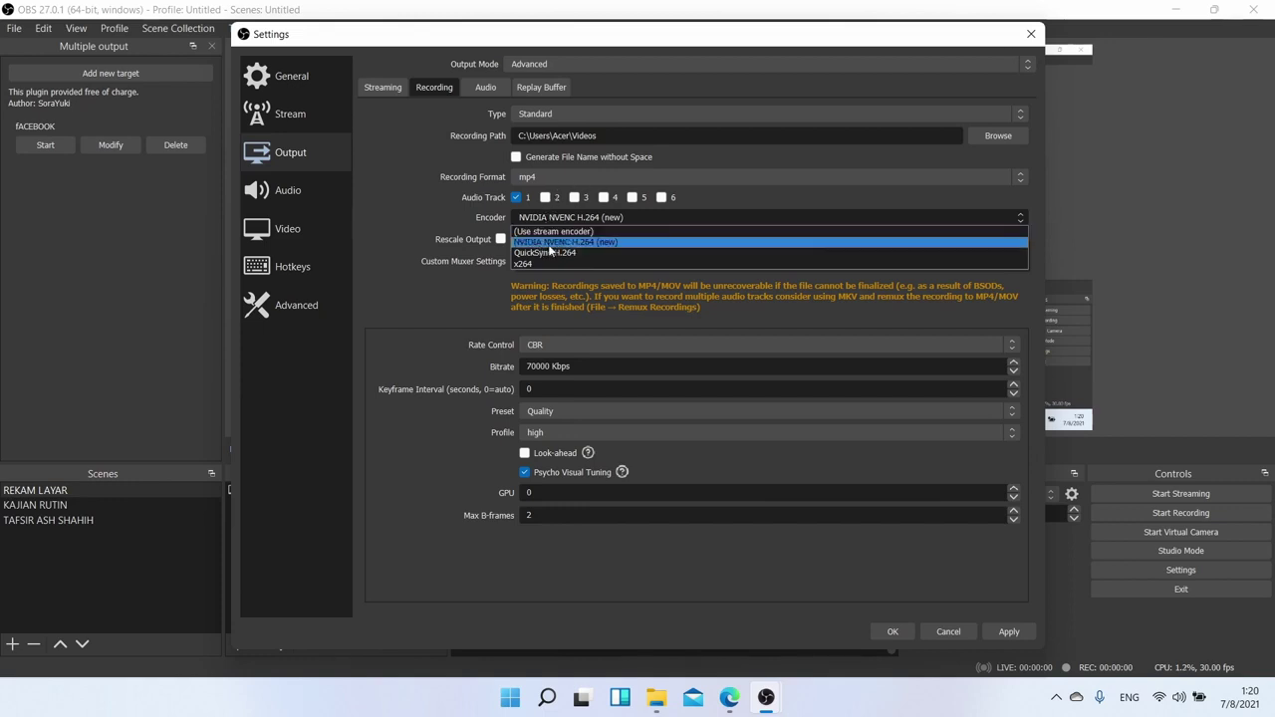
click(561, 244)
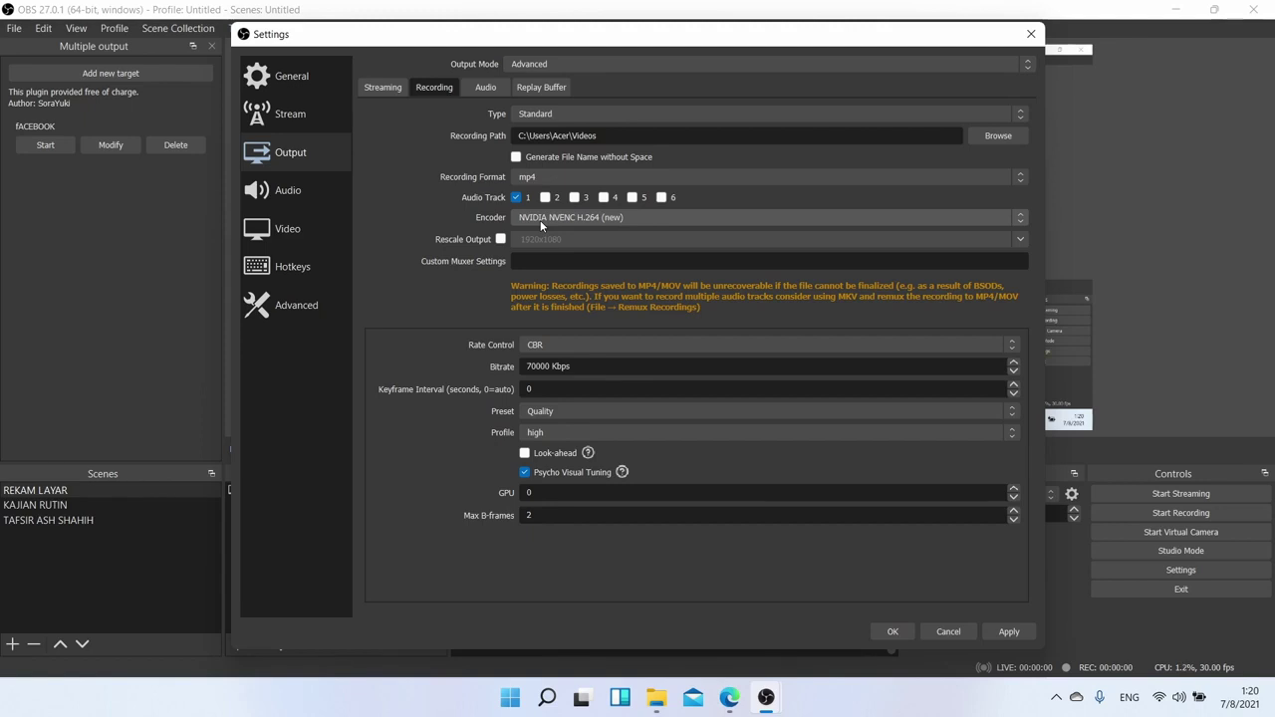
click(540, 219)
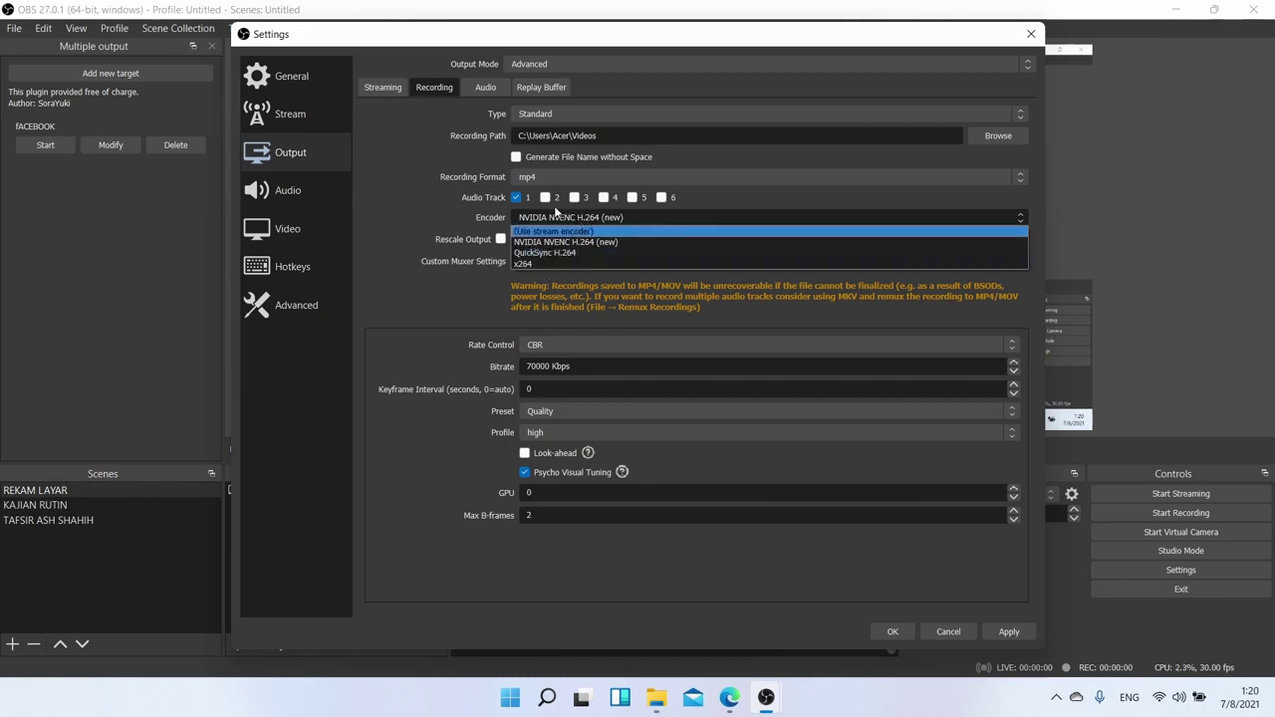
click(529, 263)
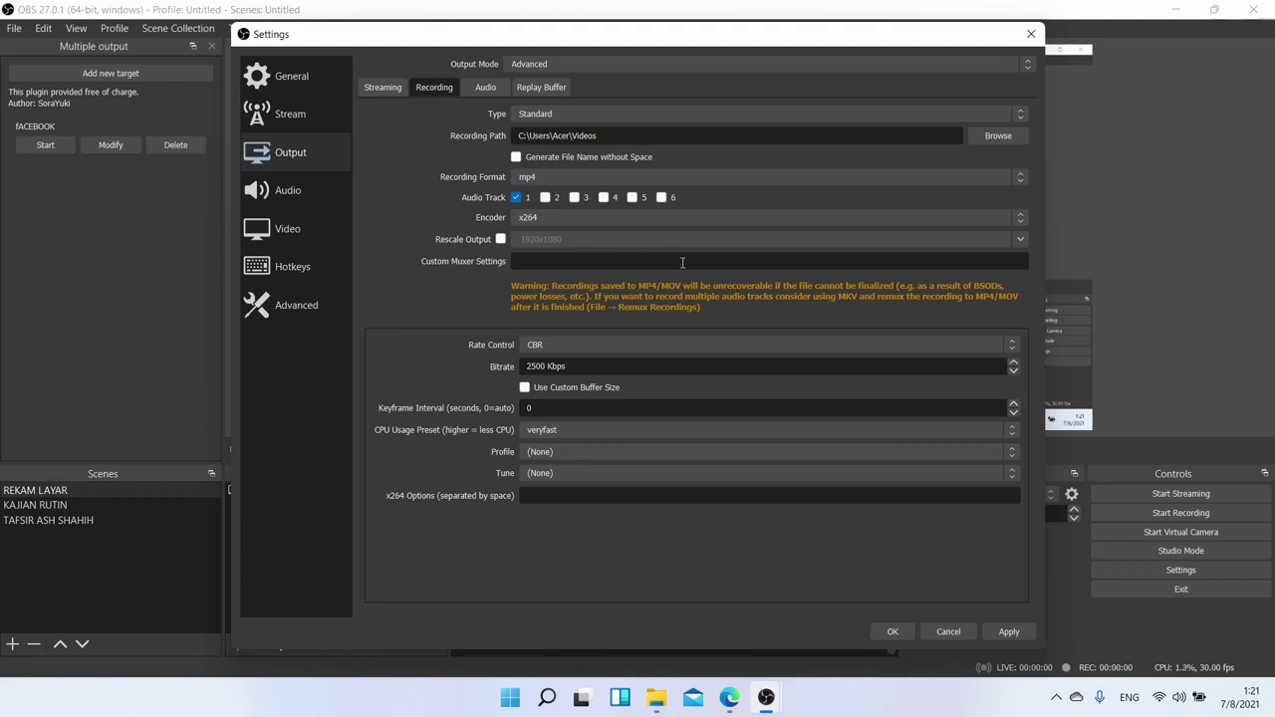
click(581, 219)
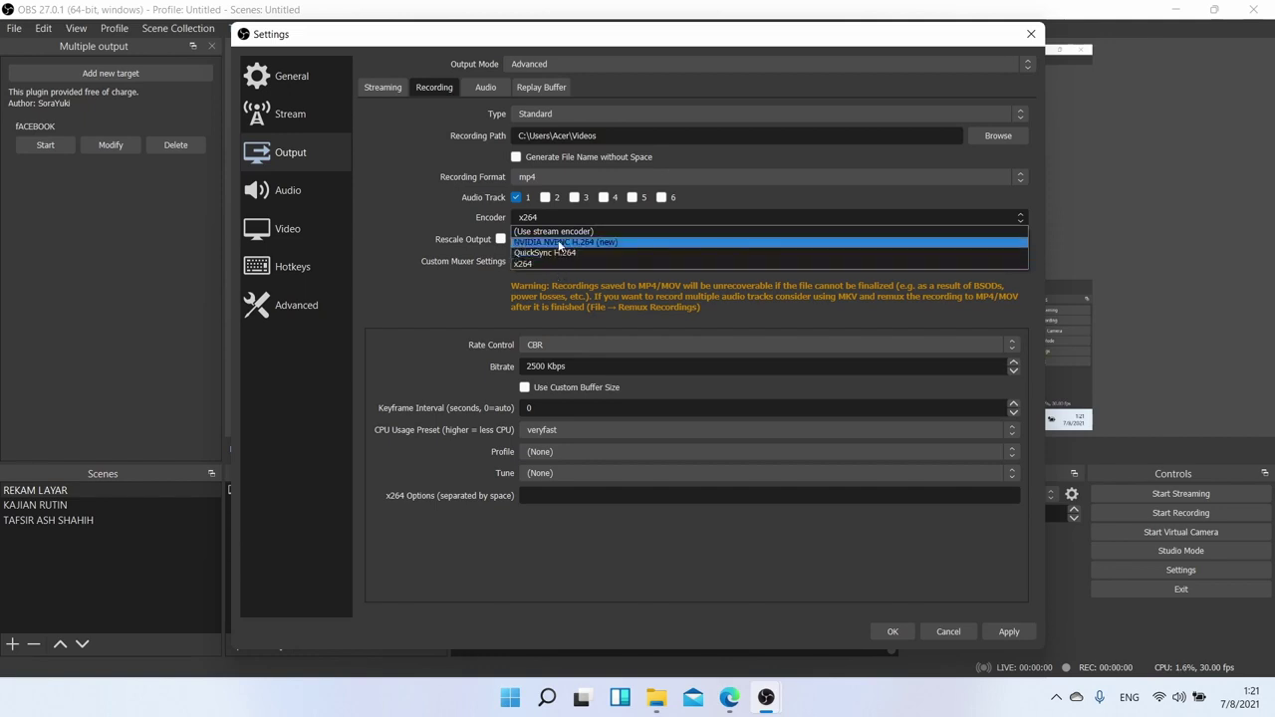
click(559, 244)
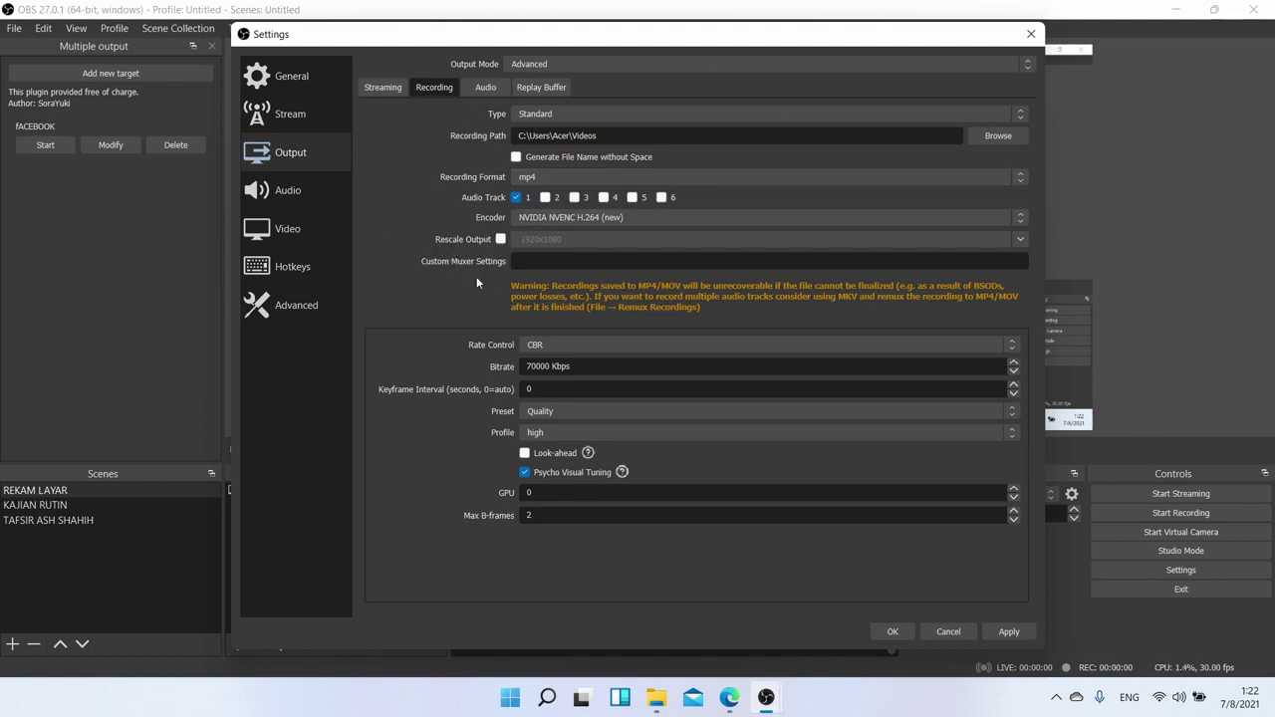
Step: Check the CBR Rate Control, try a recording bitrate of 2500 Kbps and restore it to 70000 Kbps
click(531, 346)
click(531, 347)
click(551, 367)
drag(551, 366, 477, 365)
text(2500)
double_click(548, 366)
drag(544, 367, 525, 368)
text(70000)
Step: Switch to Microsoft Edge, look through the OBS welcome page and minimize the browser
click(732, 703)
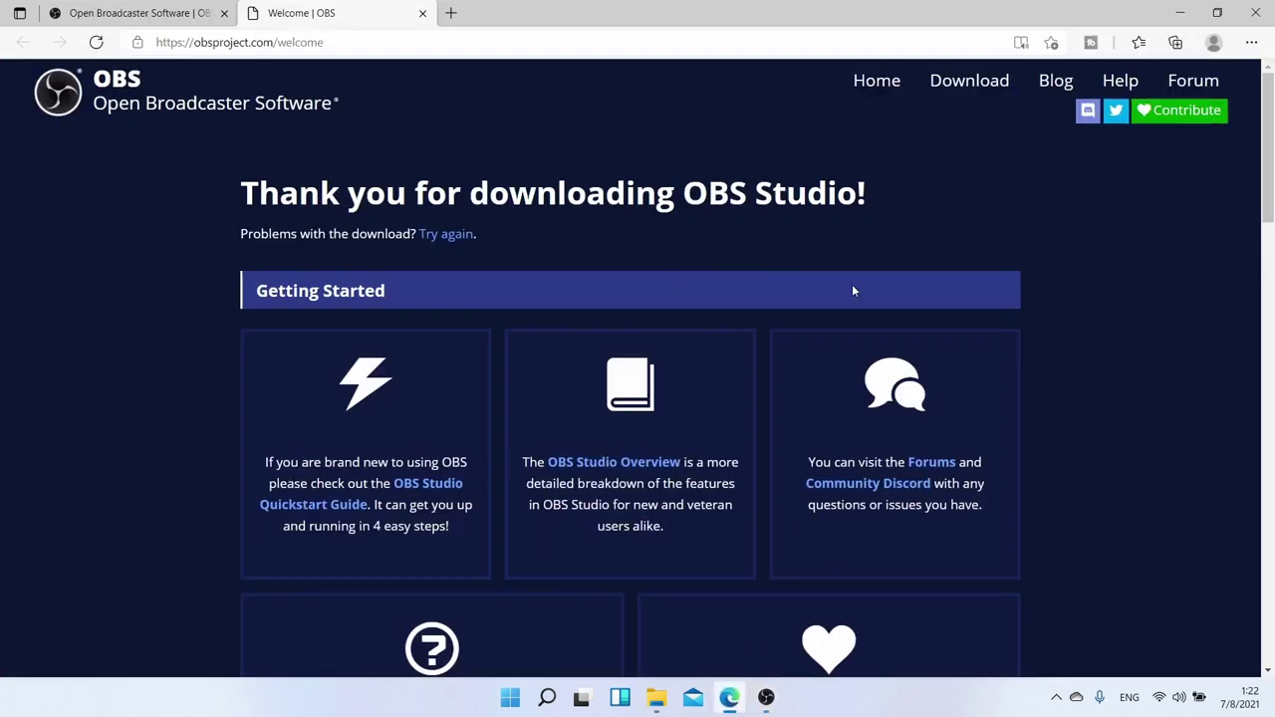
scroll(617, 339, down, 2)
scroll(617, 339, up, 1)
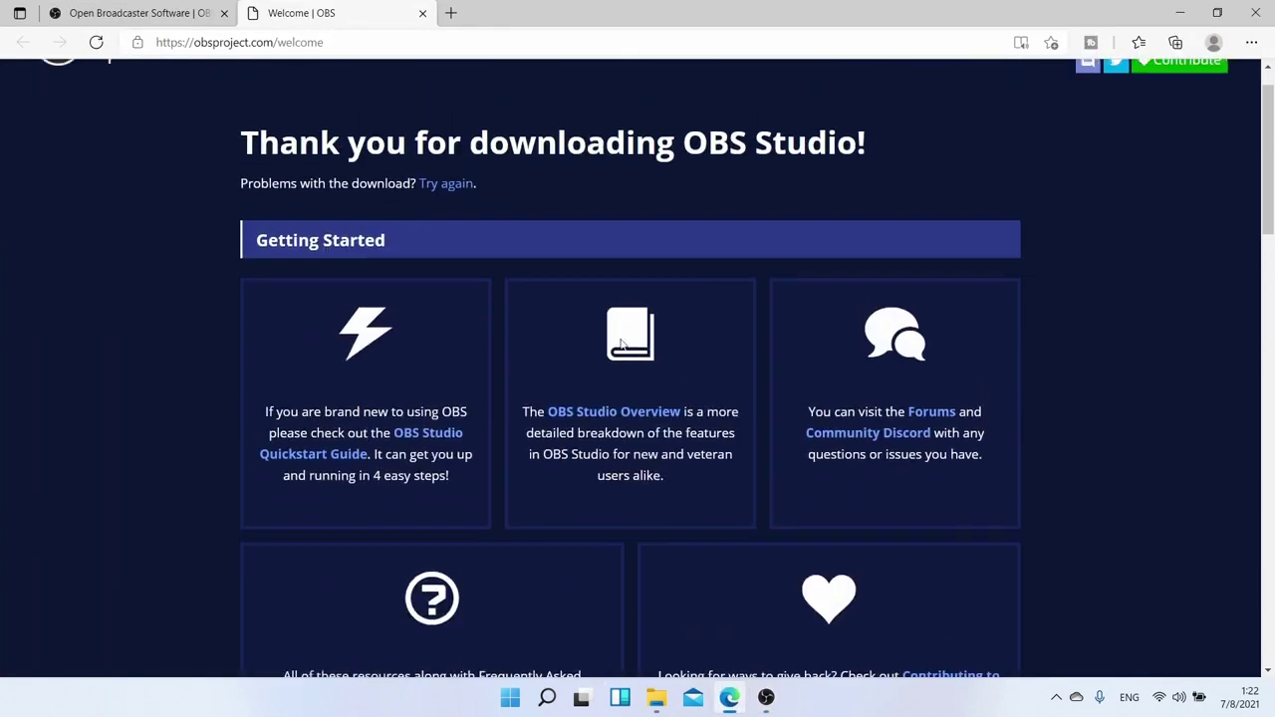
scroll(620, 337, down, 4)
scroll(621, 337, up, 2)
scroll(620, 340, down, 1)
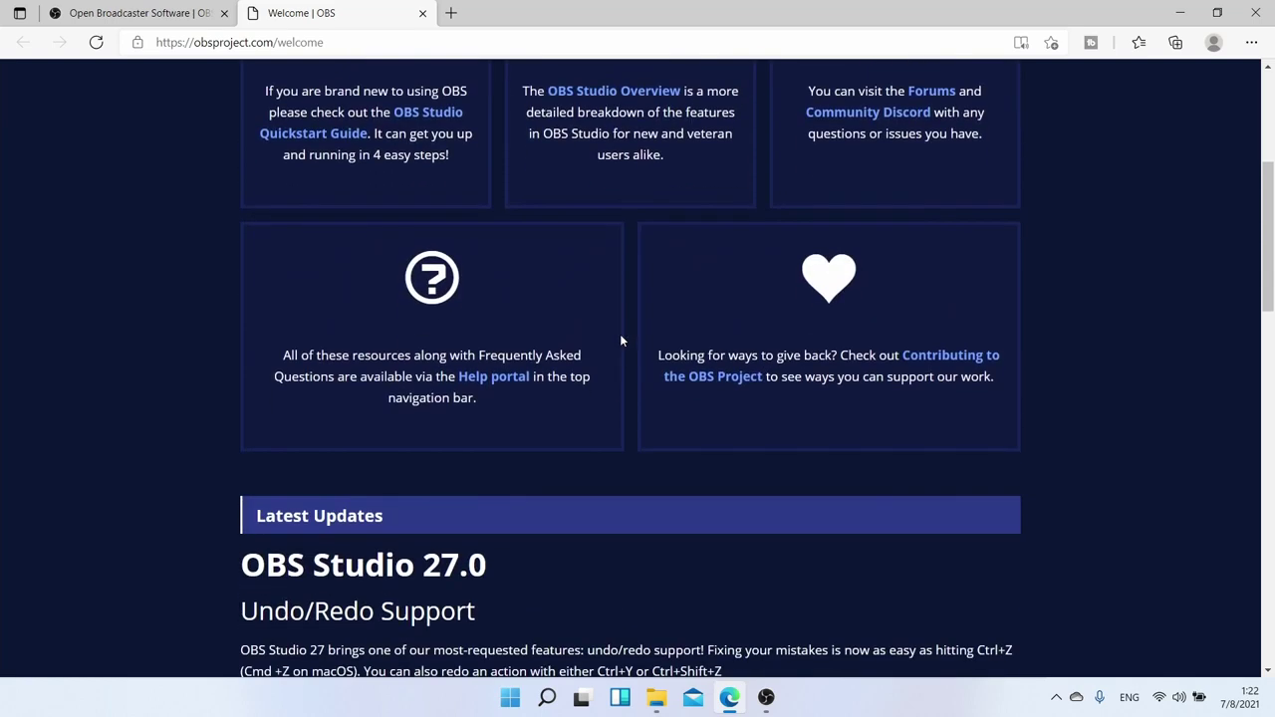
scroll(629, 304, up, 3)
scroll(629, 303, down, 2)
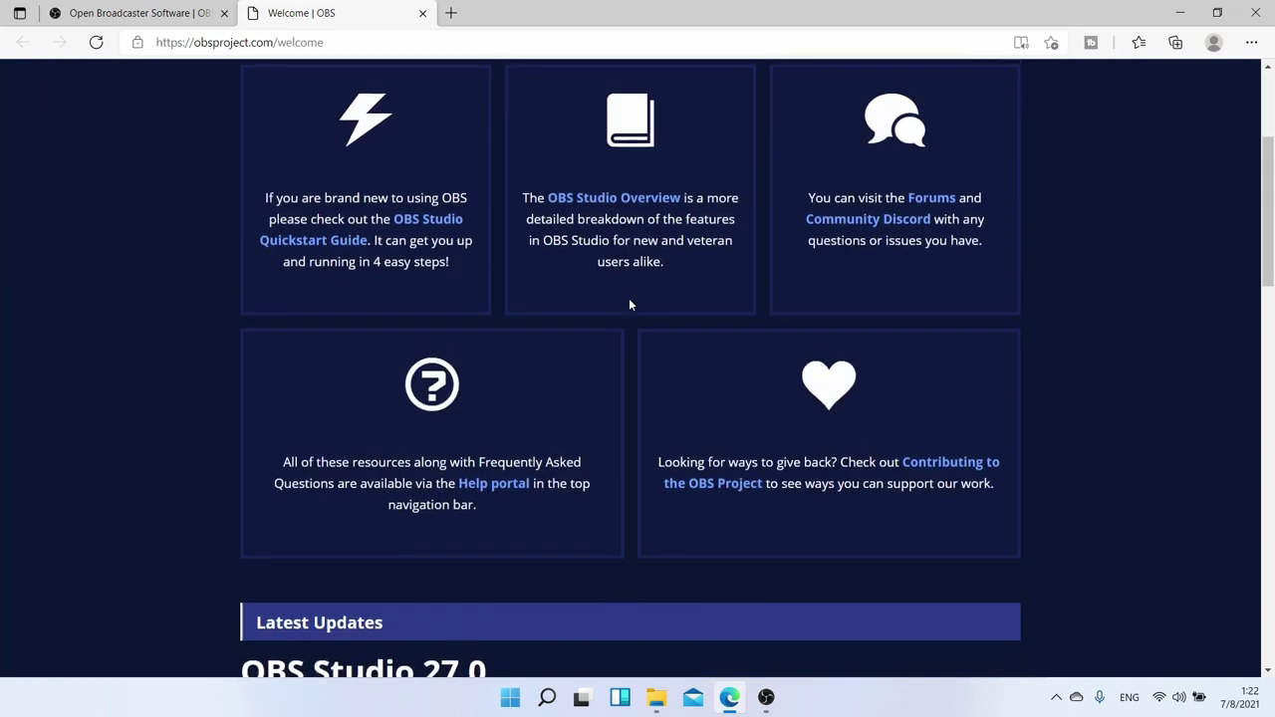
scroll(629, 304, up, 3)
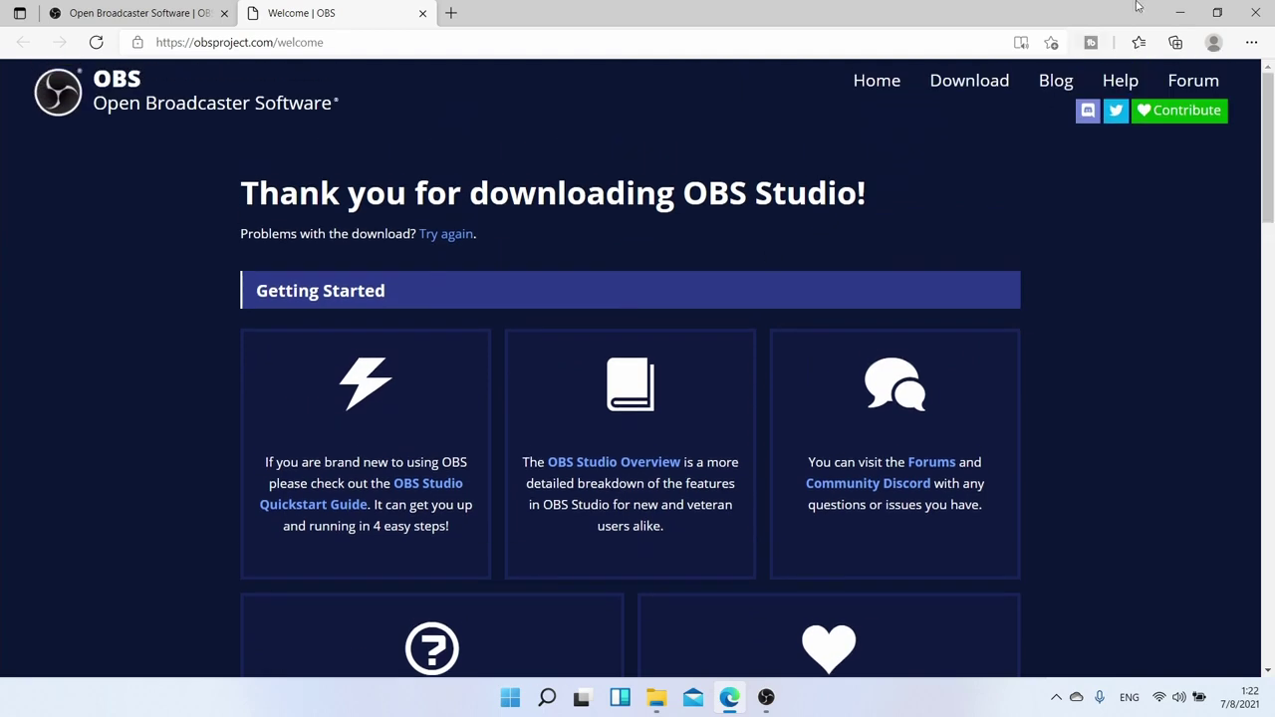
click(1180, 11)
Step: Apply the recording output settings and close the Settings window
click(546, 368)
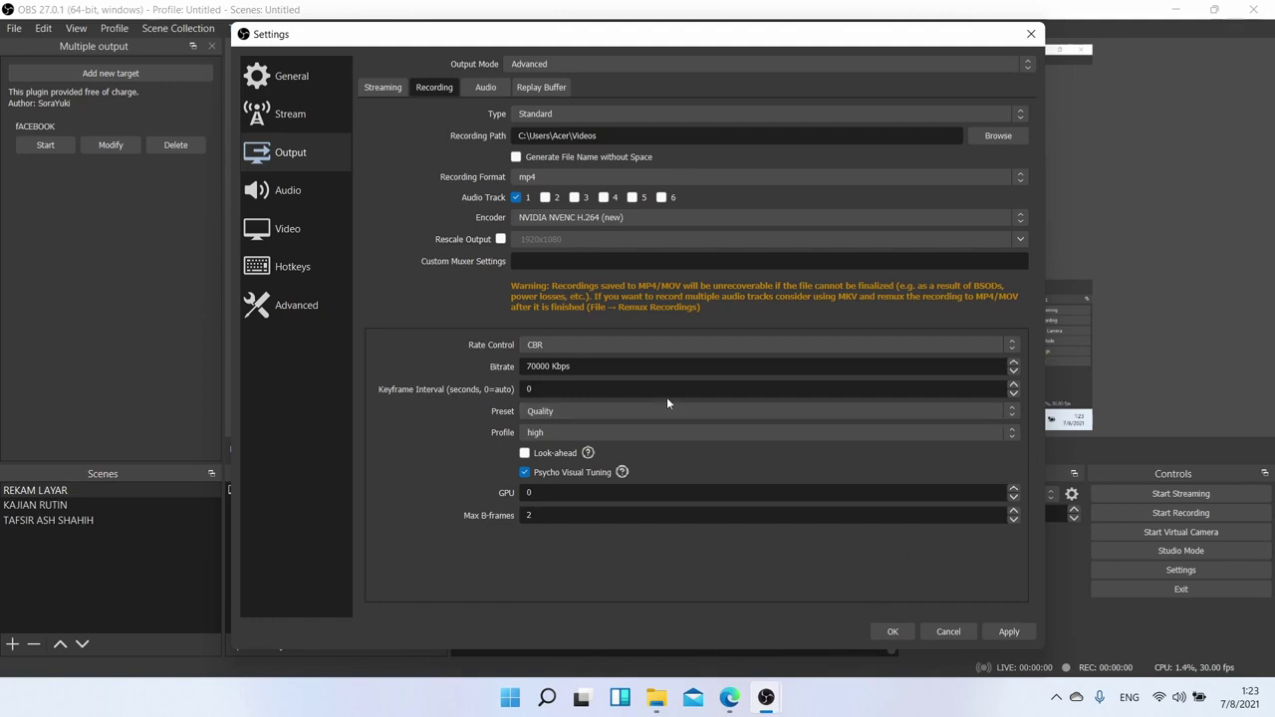
click(1006, 631)
click(892, 632)
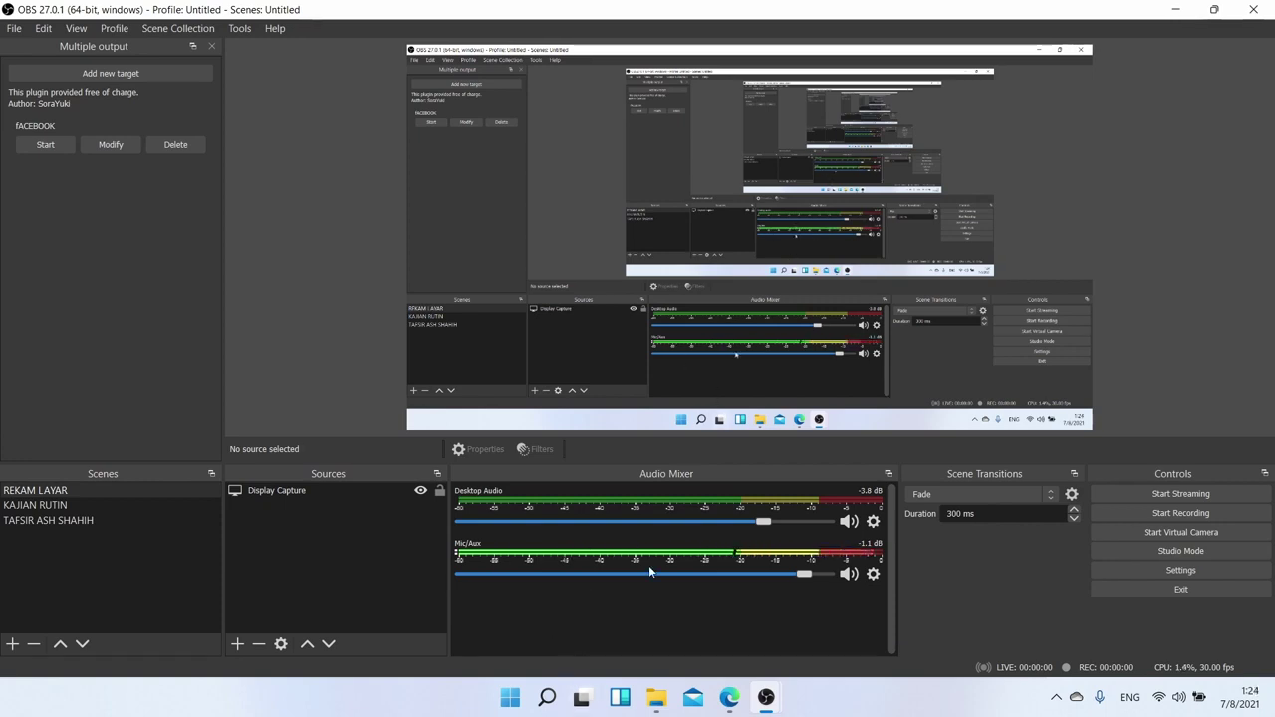
Step: Start recording the screen, show the desktop and the OBS welcome page in Microsoft Edge, and return to OBS Studio
click(1208, 512)
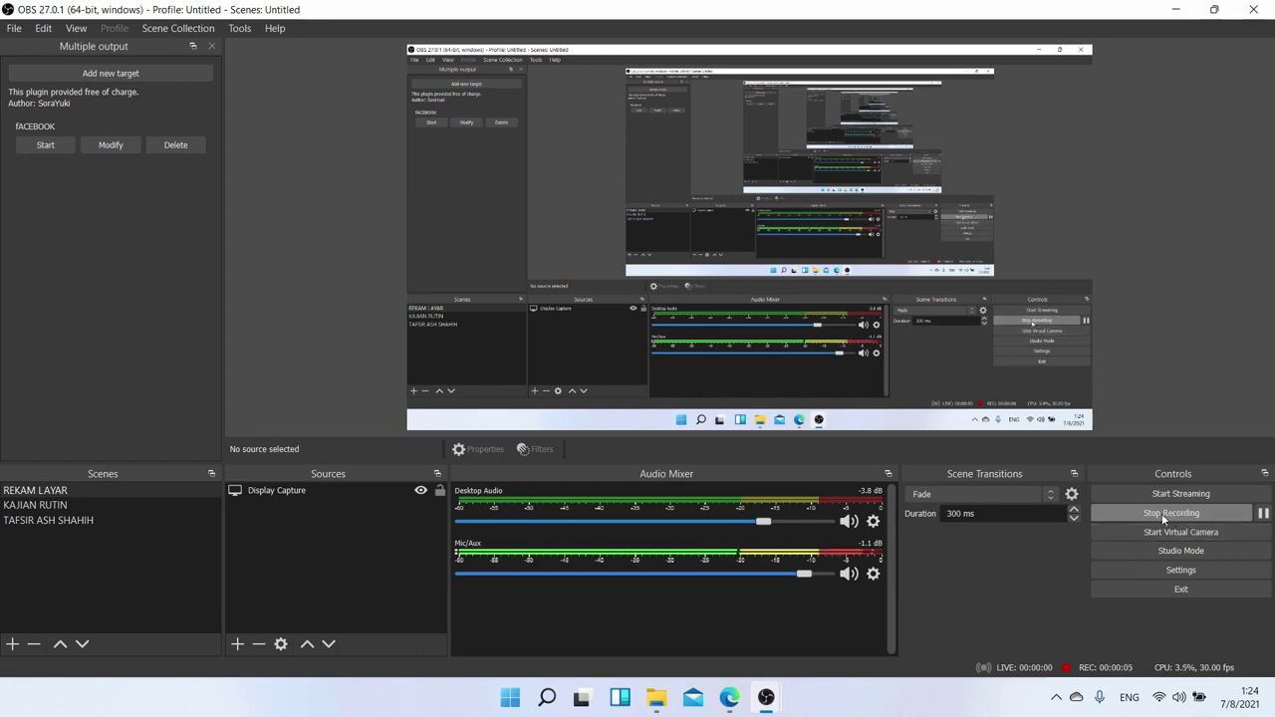
click(1180, 14)
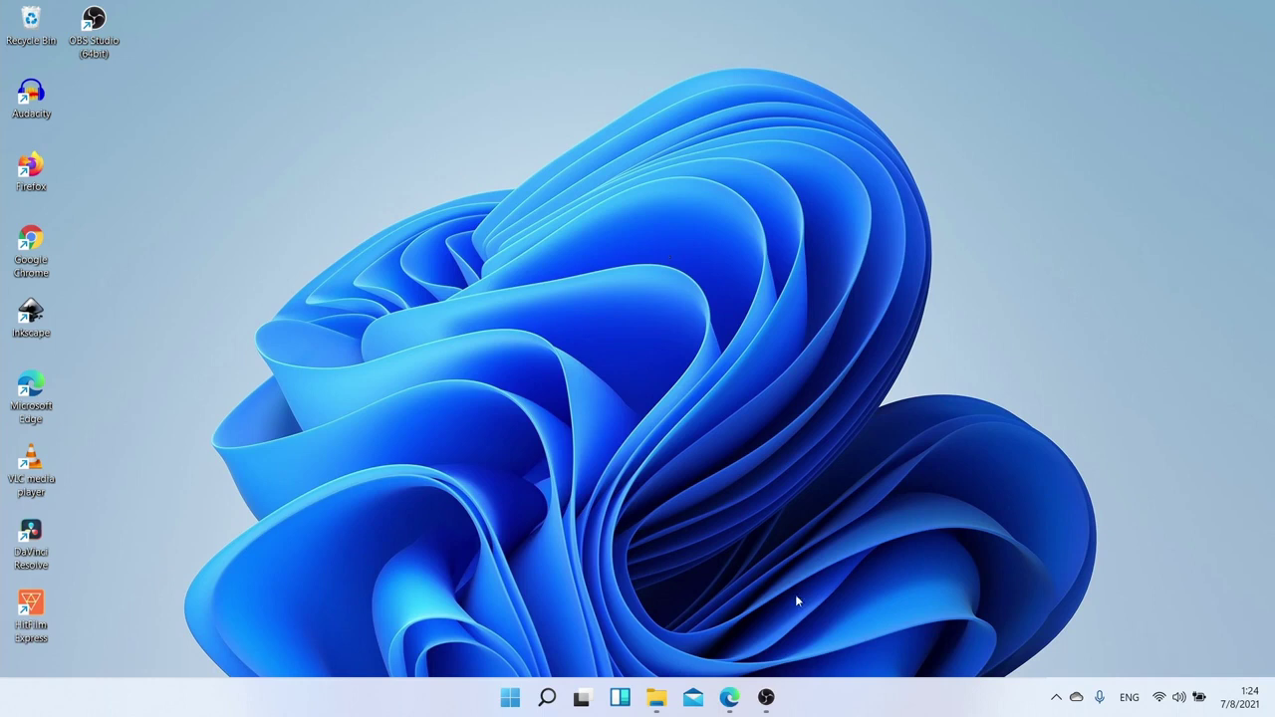
click(729, 698)
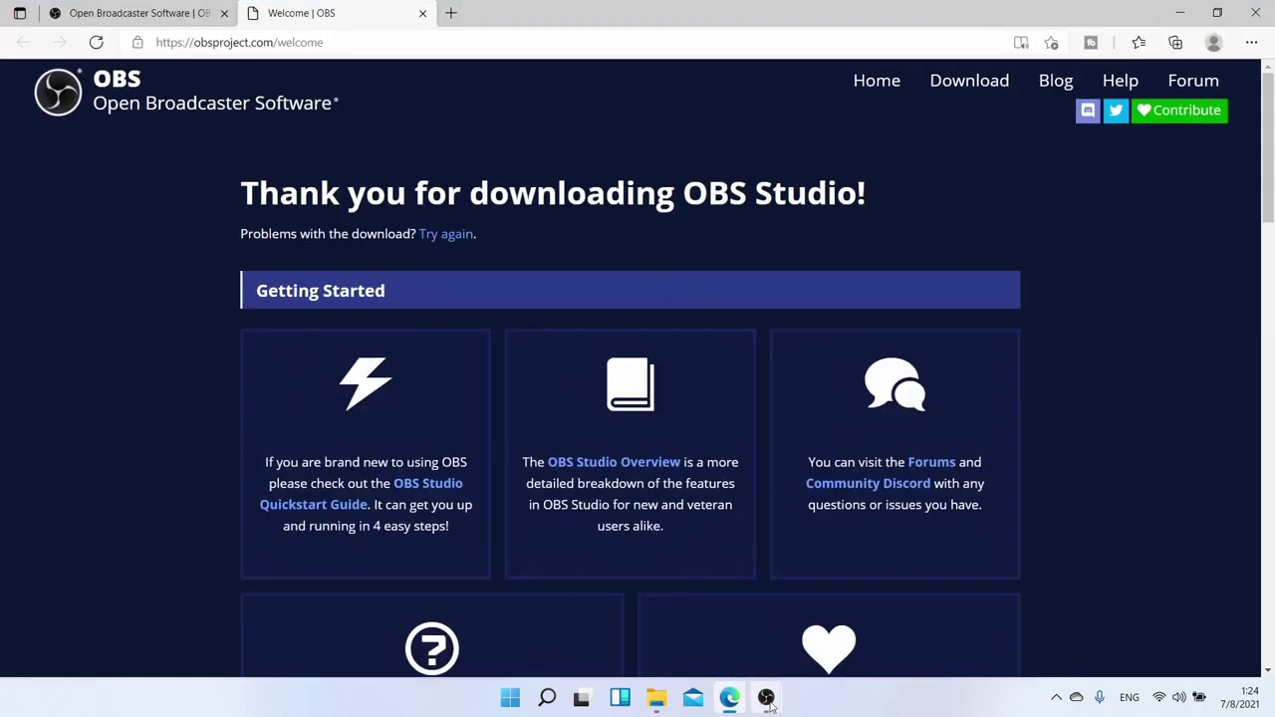
mouse_move(766, 697)
click(808, 650)
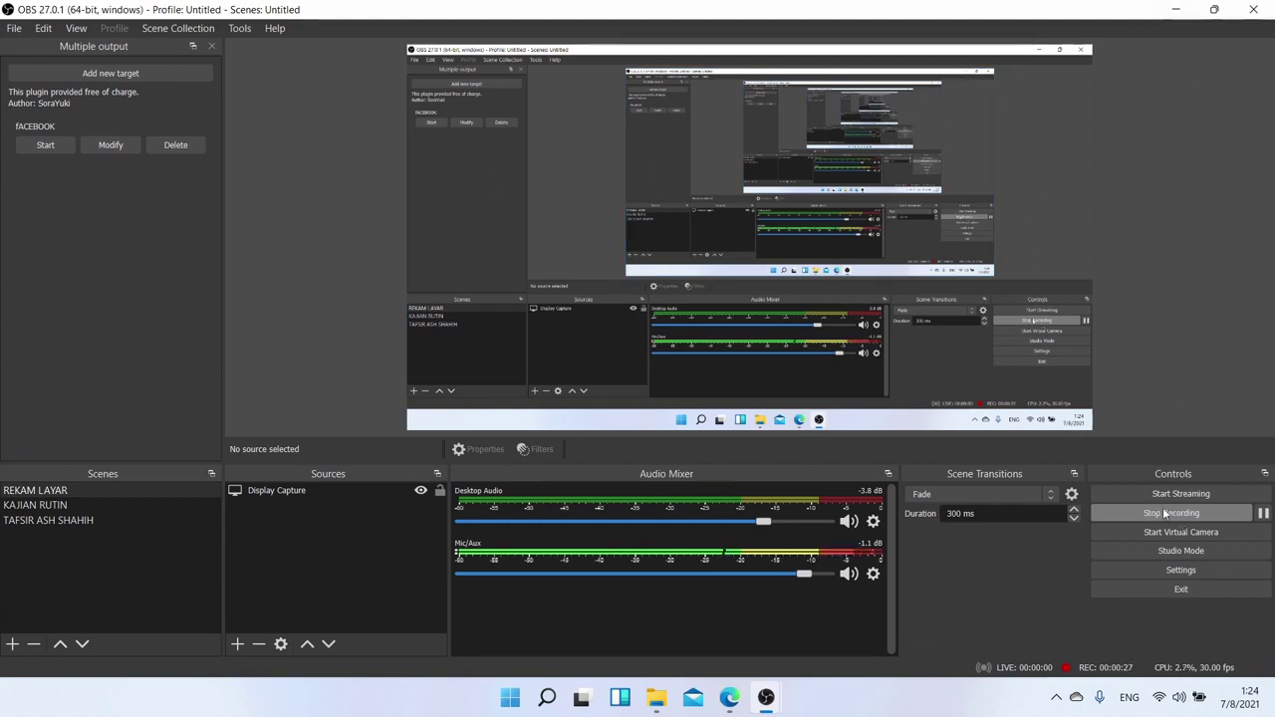
Step: Minimize OBS Studio and the browser to show the desktop in the recording, and restore the OBS Studio window
click(1182, 7)
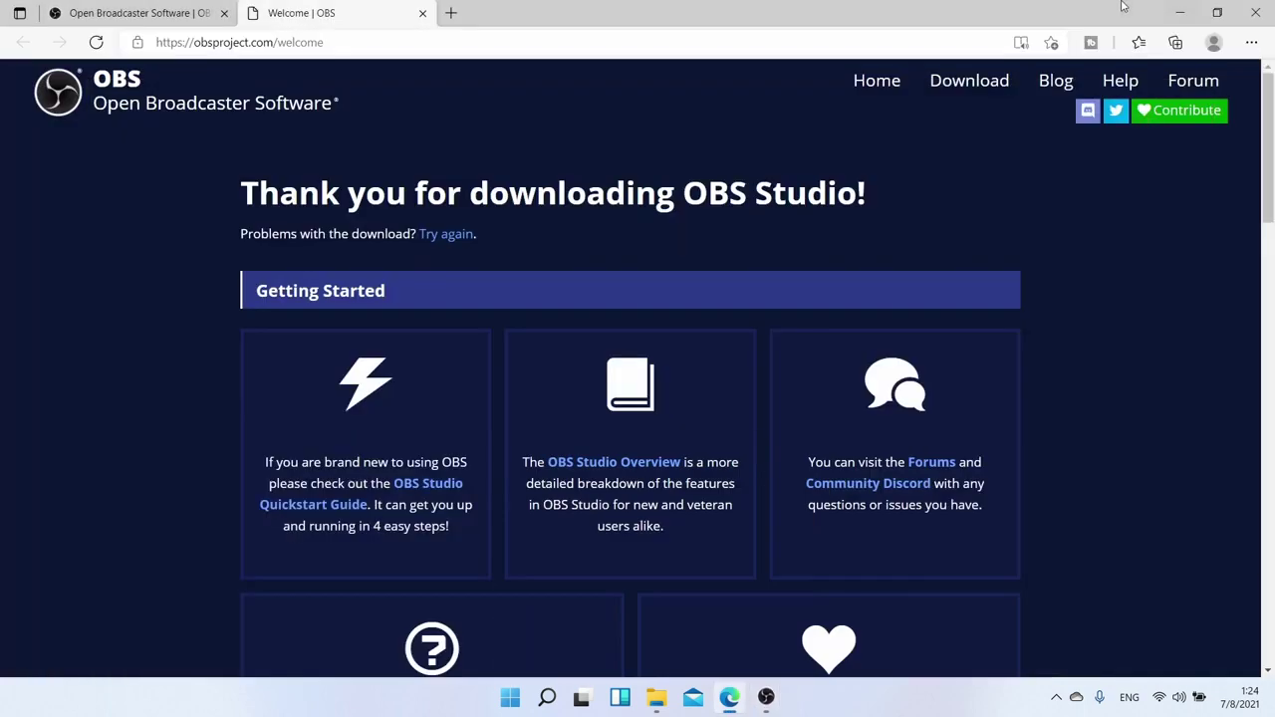
click(1180, 8)
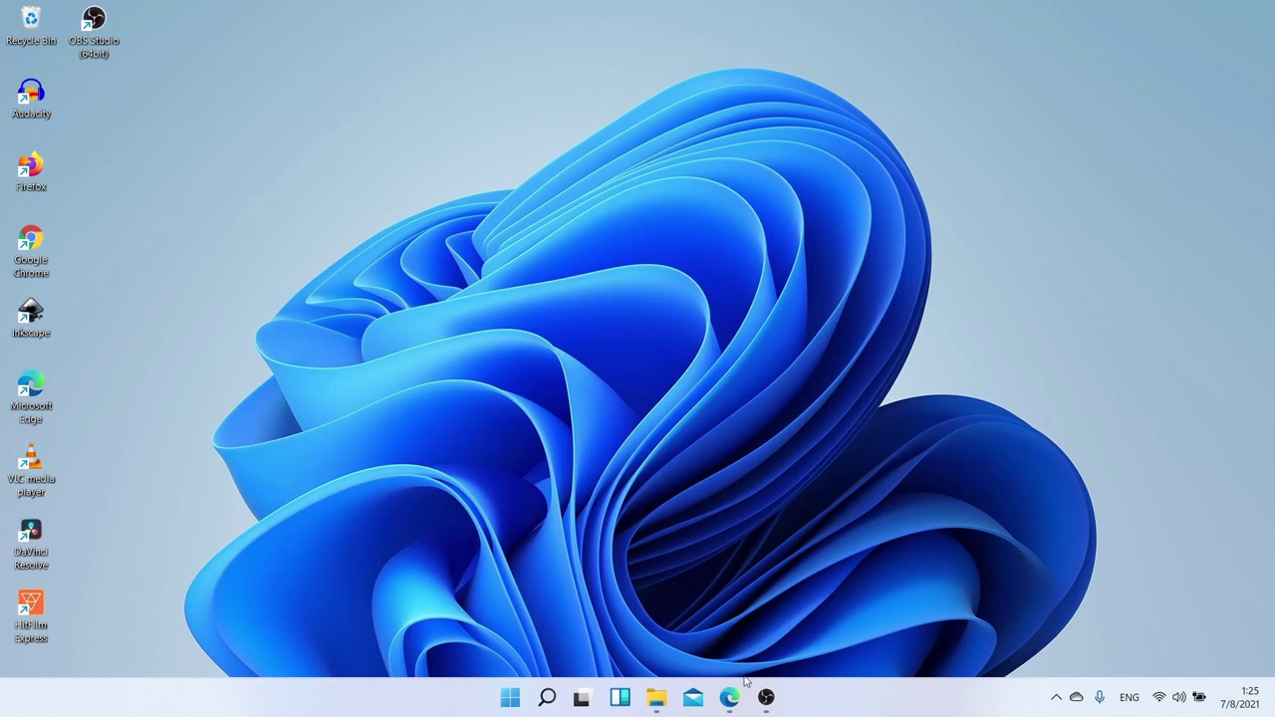
mouse_move(765, 696)
click(802, 641)
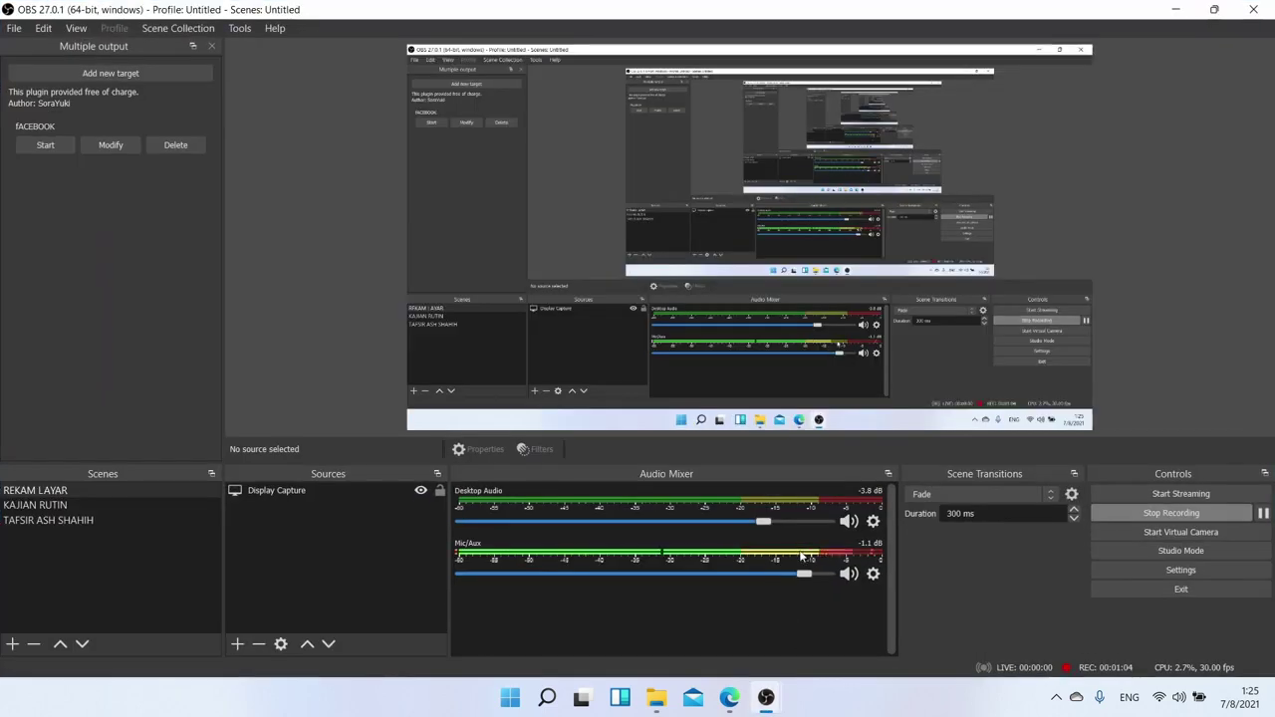